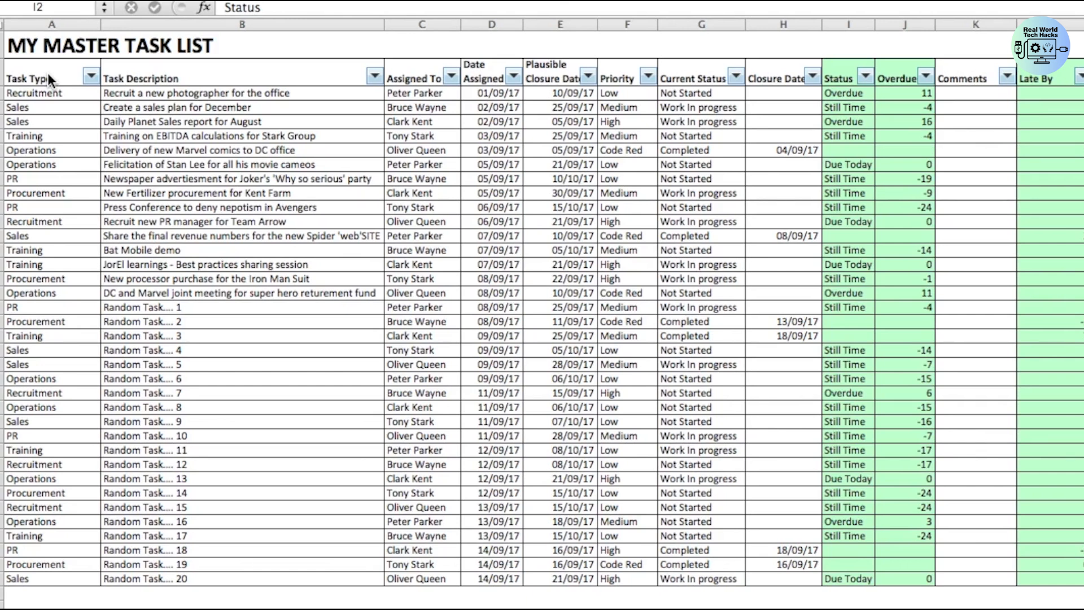
Review the first task's Task Type options, its Task Description entry and its Assigned To options.
left_click(48, 94)
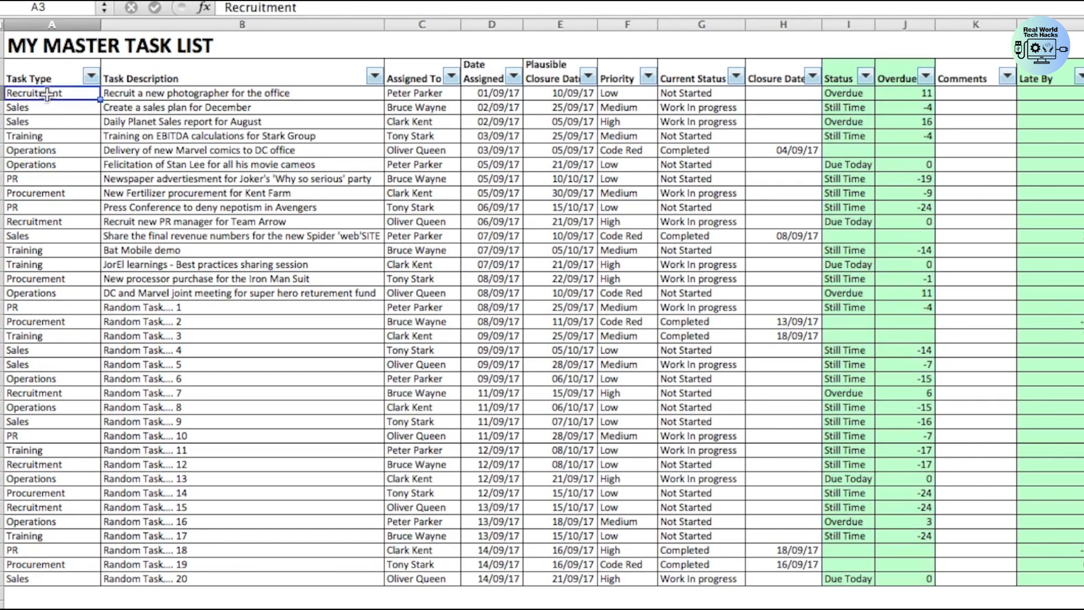
left_click(84, 120)
left_click(73, 94)
left_click(104, 93)
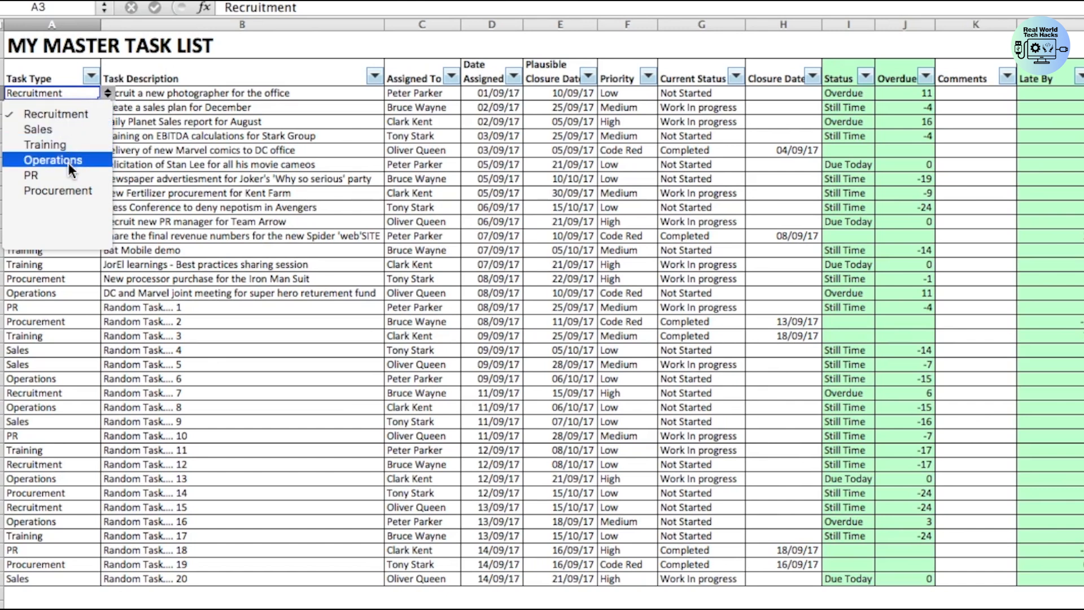
left_click(190, 105)
left_click(199, 94)
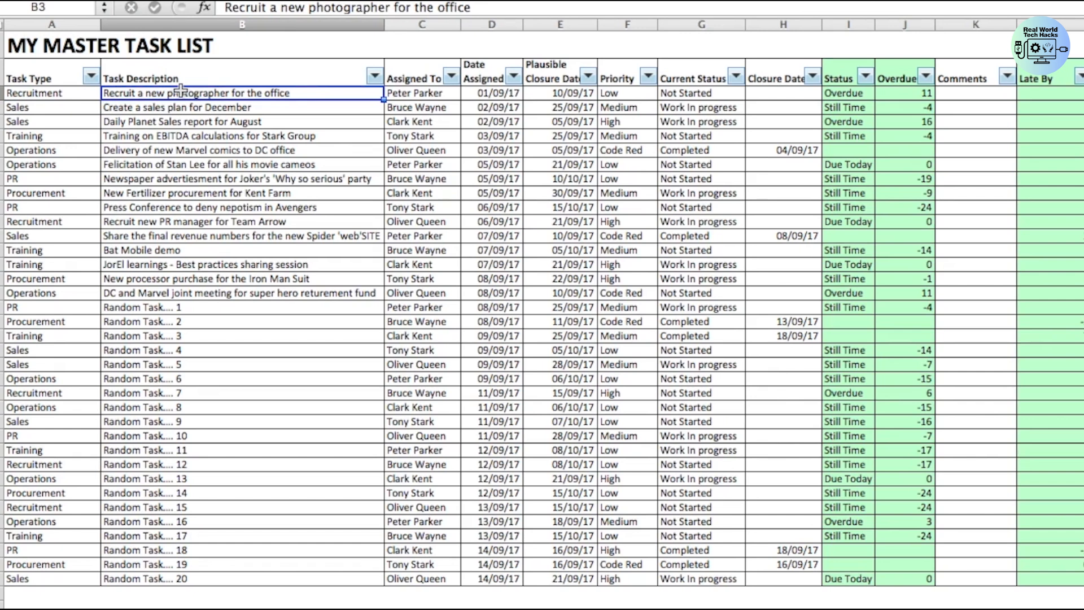
key("Up")
key("Down")
key("Right")
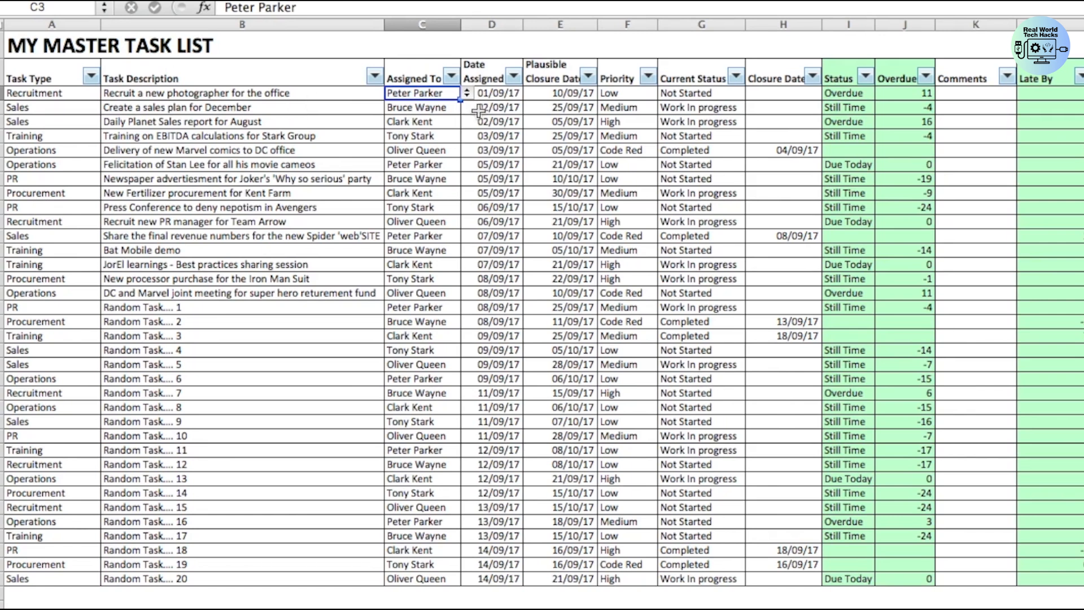
left_click(468, 94)
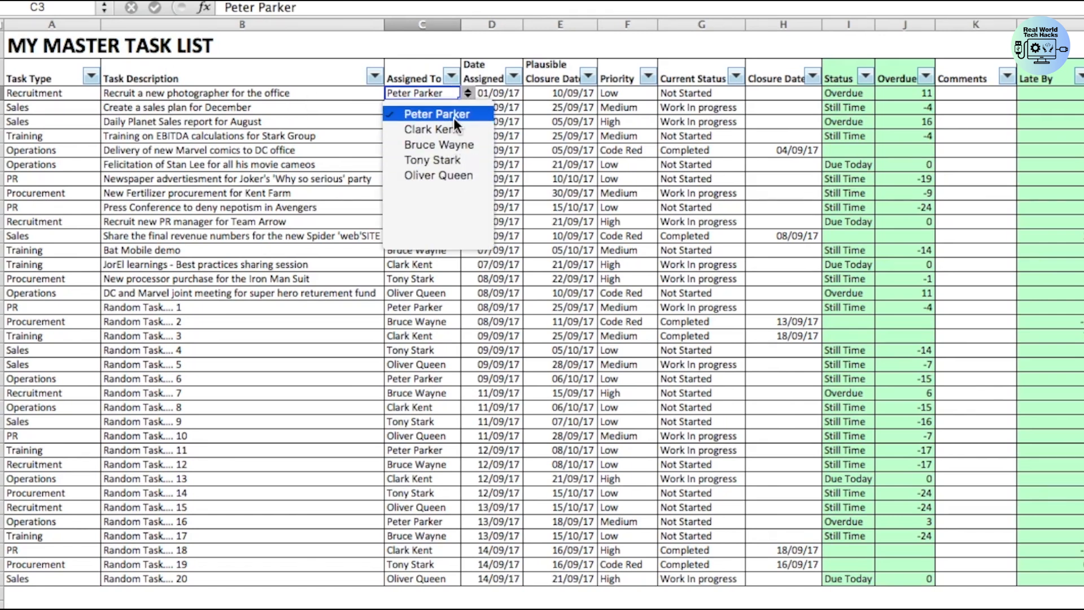
left_click(418, 94)
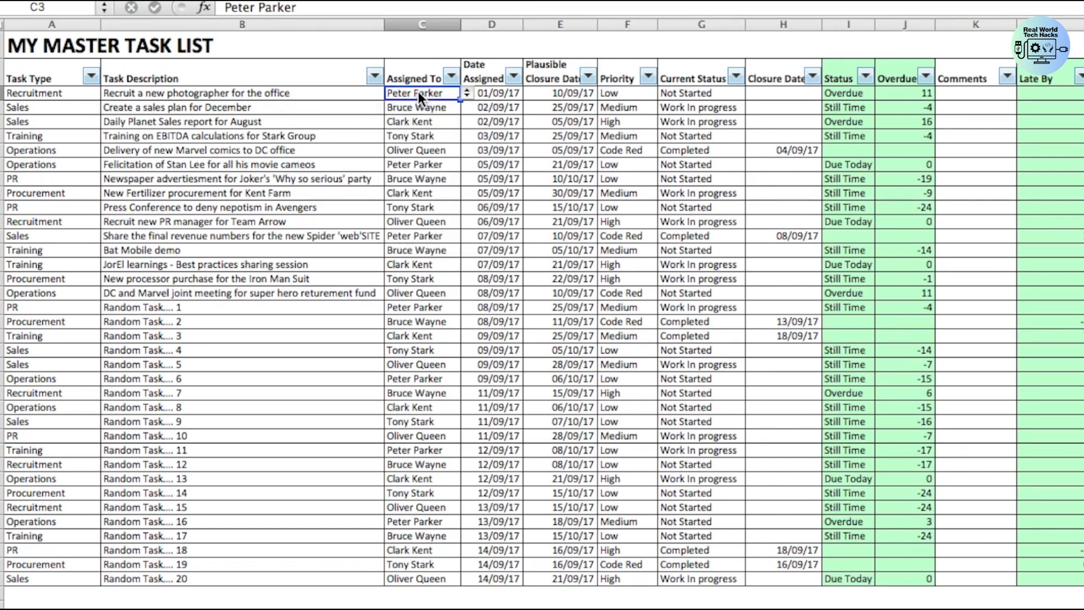
Review the first task's assigned and plausible closure dates, Priority options, Current Status options and Closure Date cell.
left_click(490, 93)
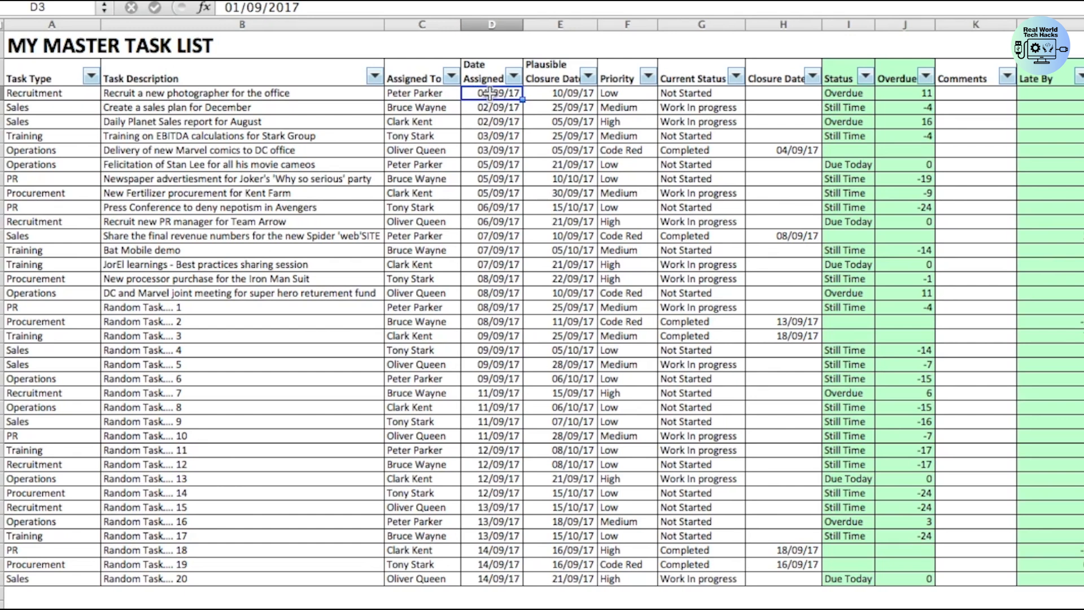
left_click(569, 96)
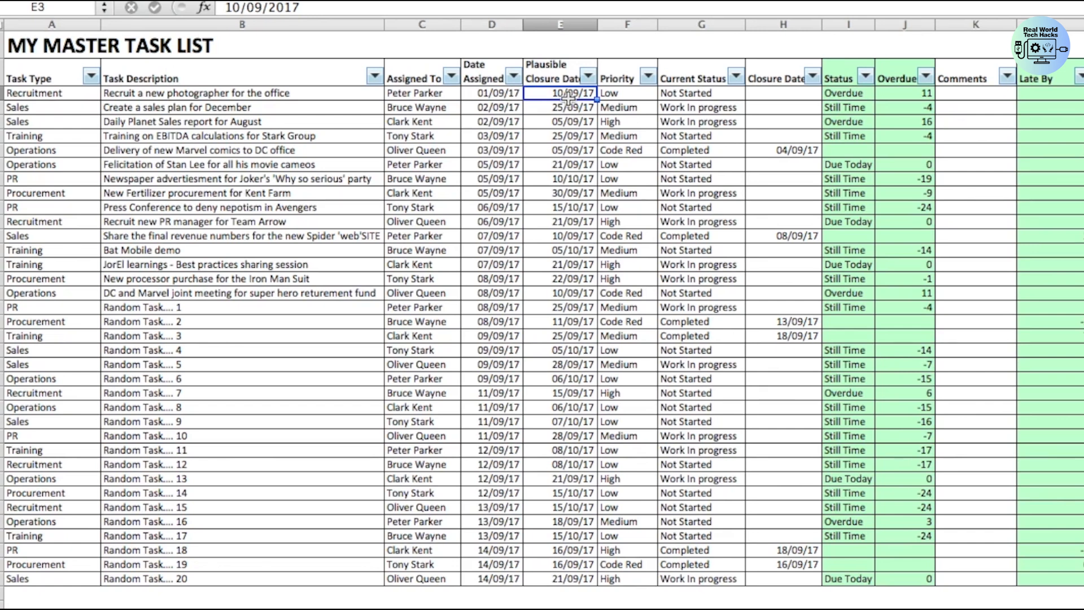
left_click(624, 95)
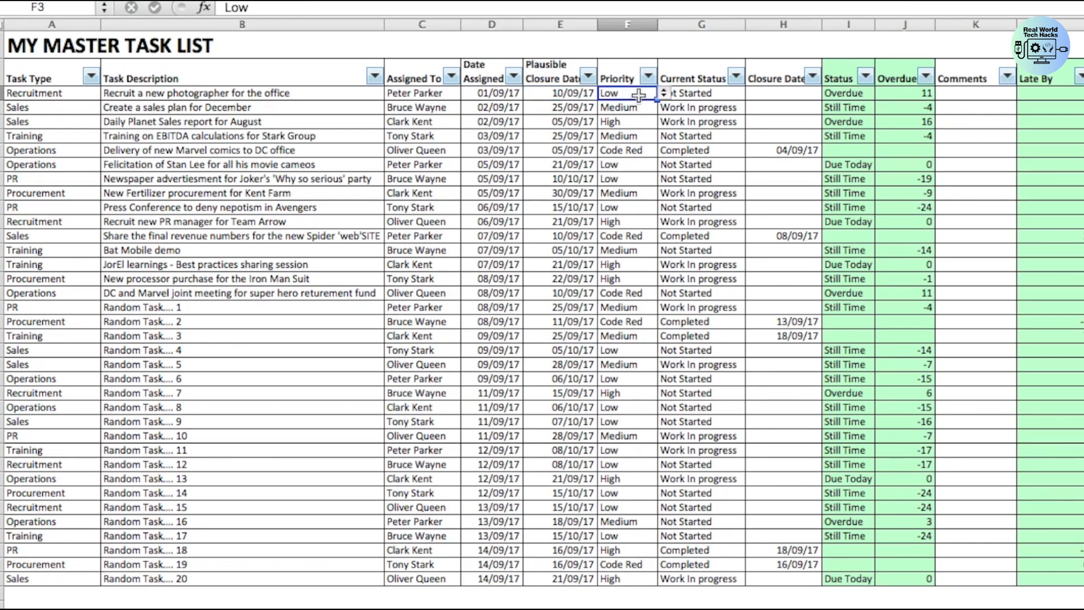
left_click(665, 95)
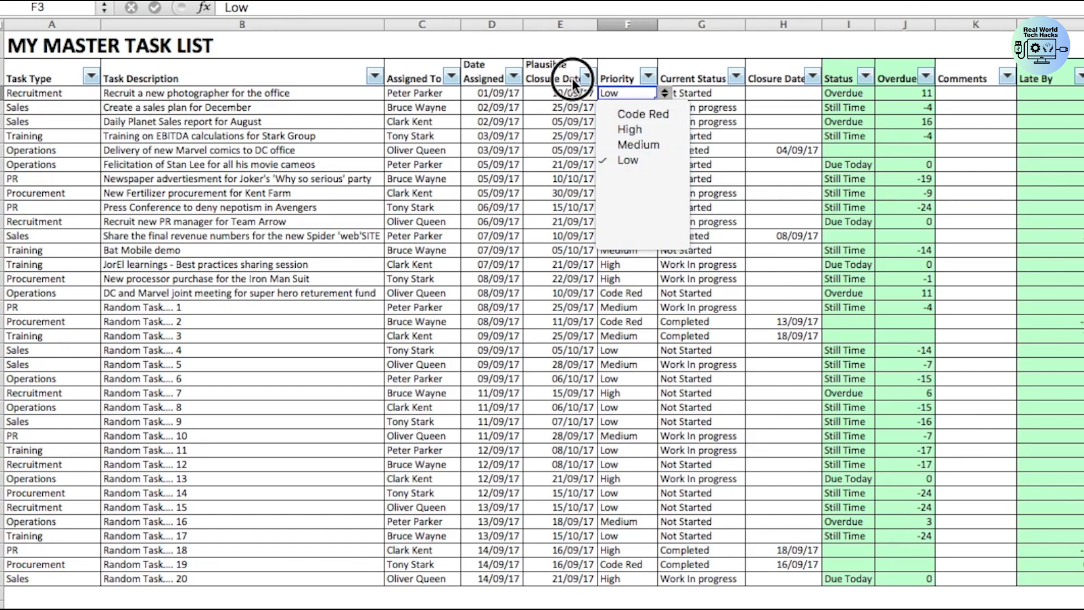
key("Escape")
left_click(707, 95)
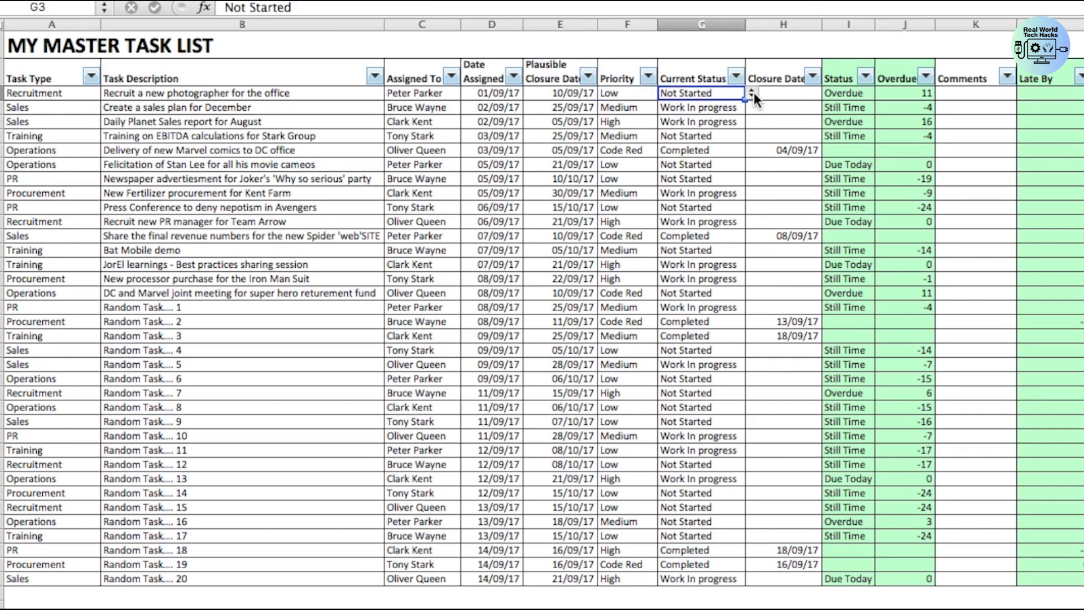
left_click(753, 93)
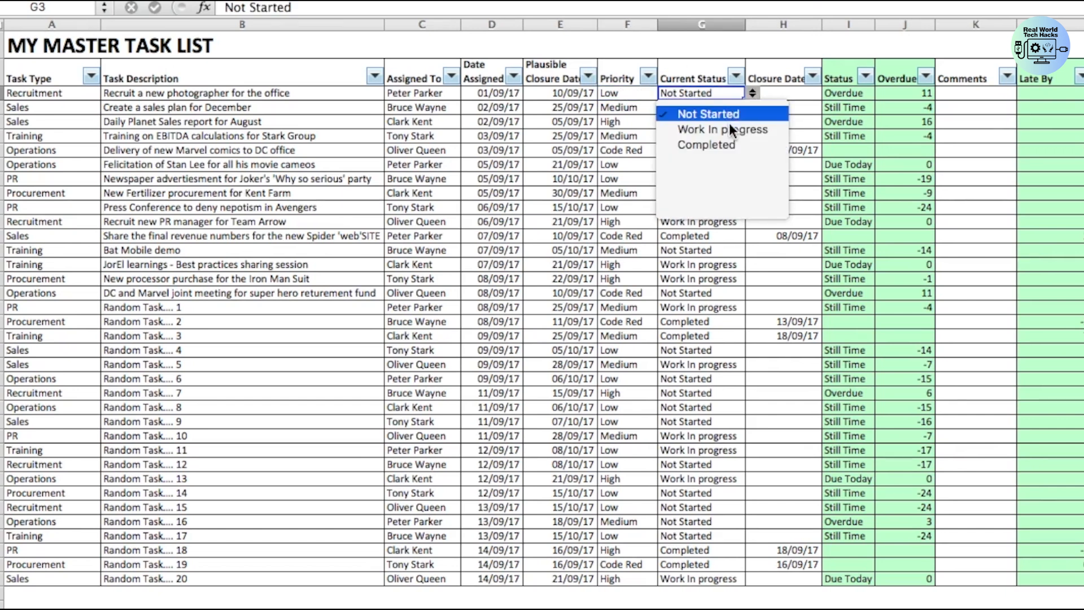
key("Escape")
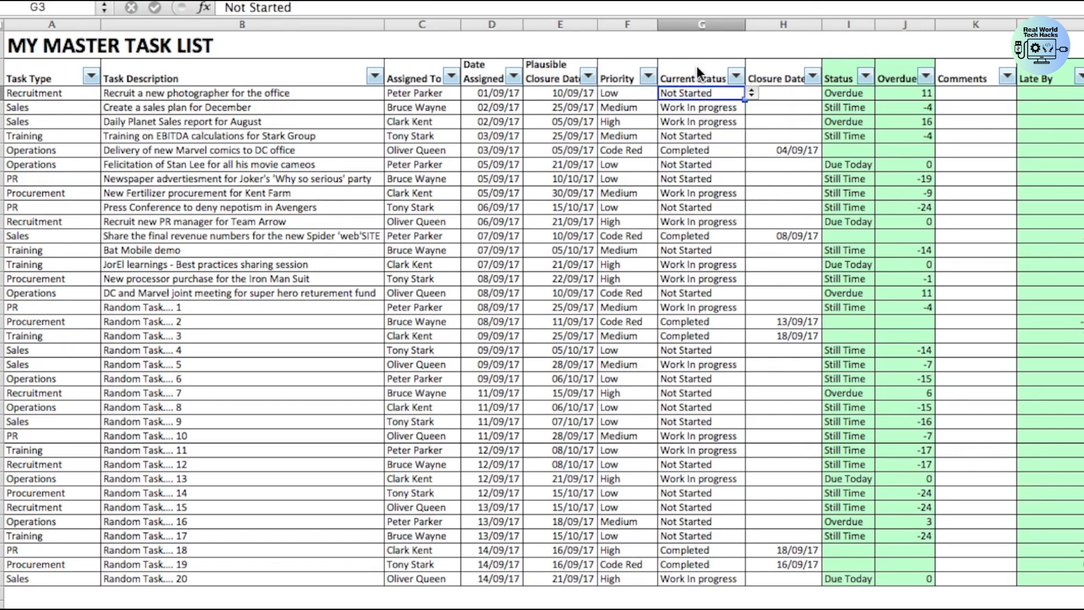
left_click(793, 99)
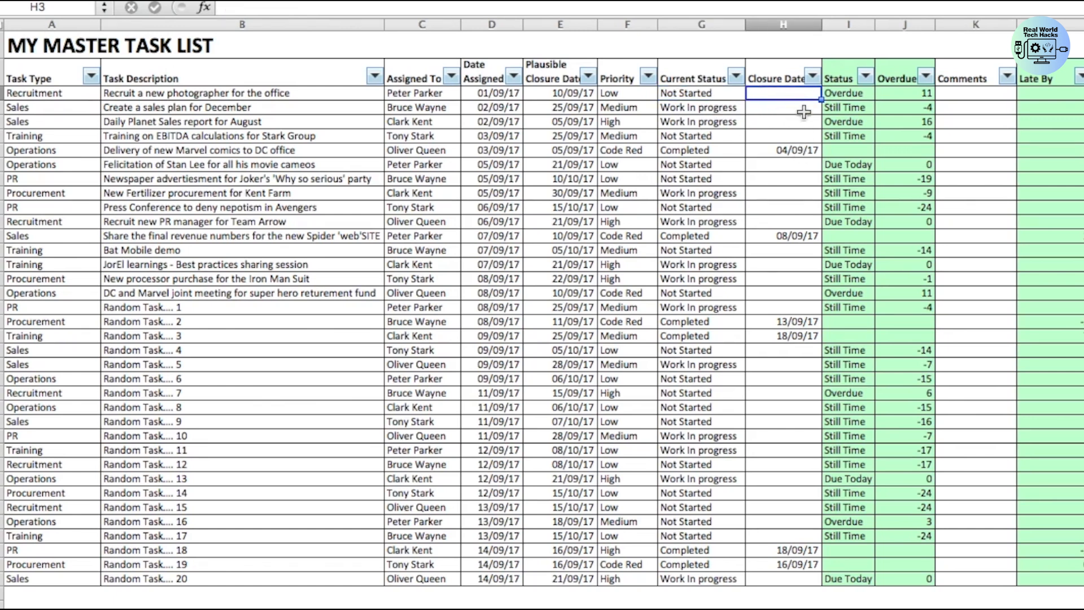
Look over the Status, Overdue, Comments and Late By column headings of the task list.
left_click(848, 74)
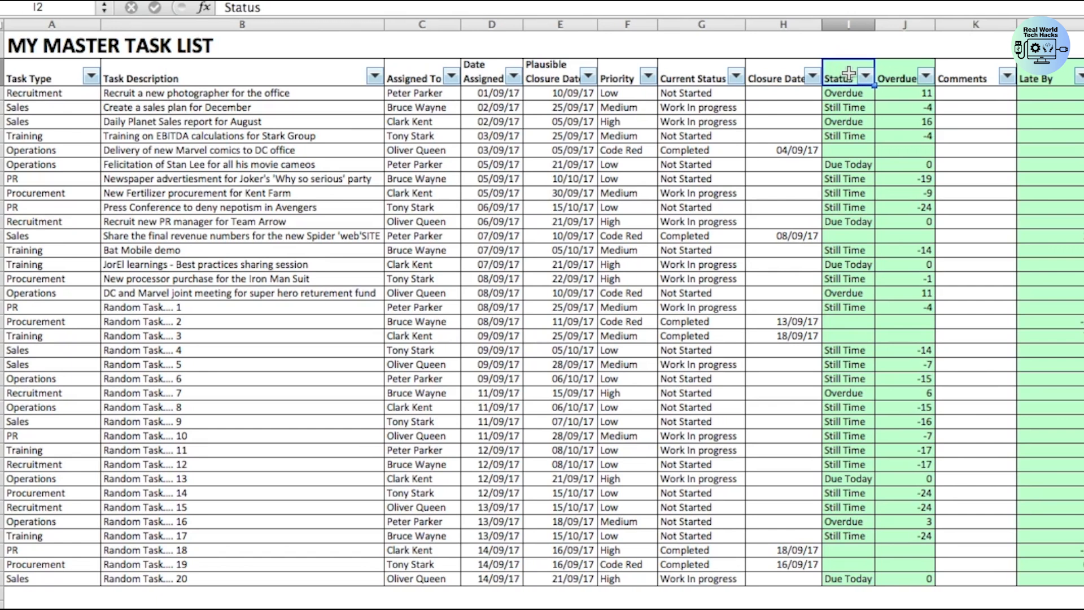
left_click(899, 75)
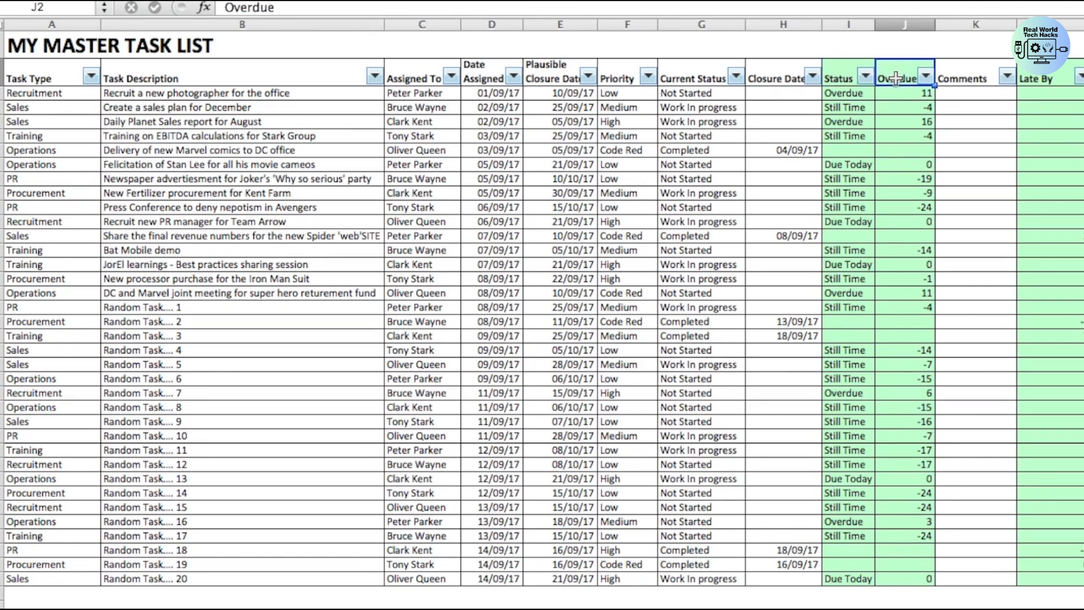
left_click(958, 85)
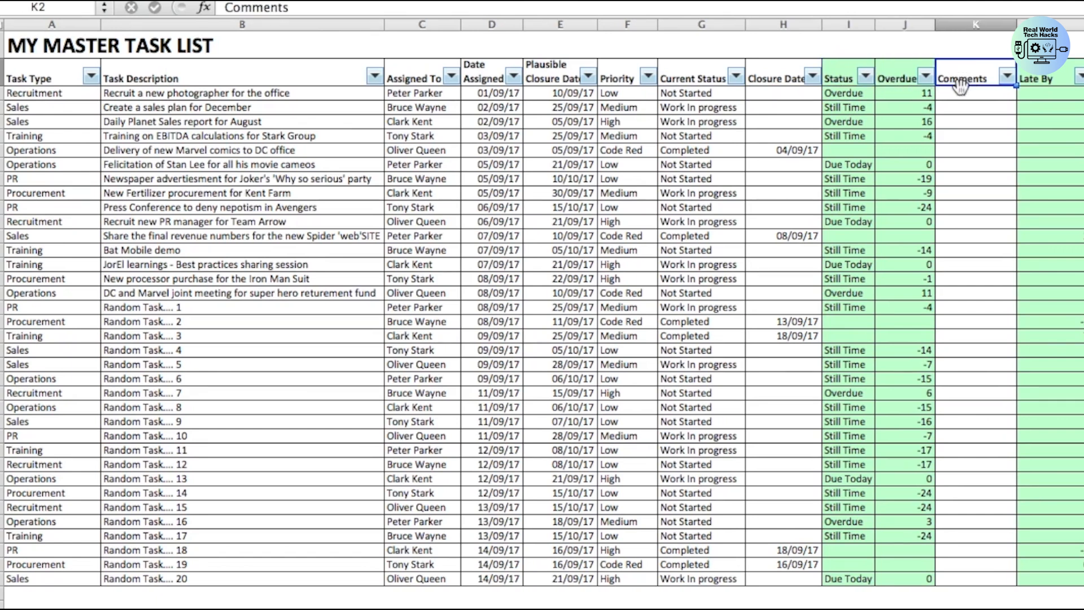
left_click(1052, 84)
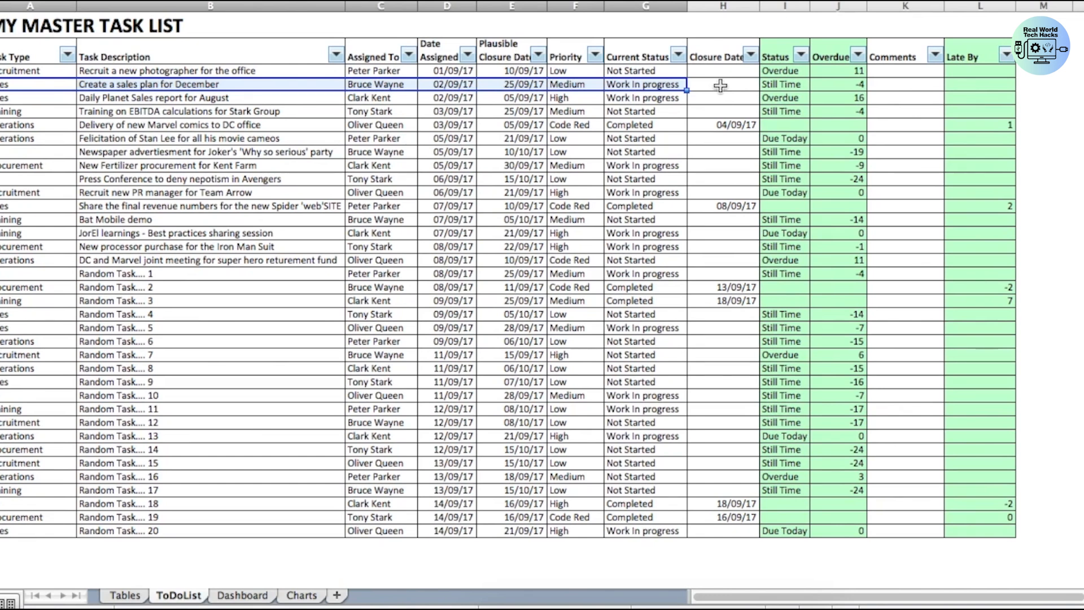
Examine the entries of the December sales plan and Daily Planet sales report tasks, including the Task Type options.
left_click(79, 114)
left_click(52, 84)
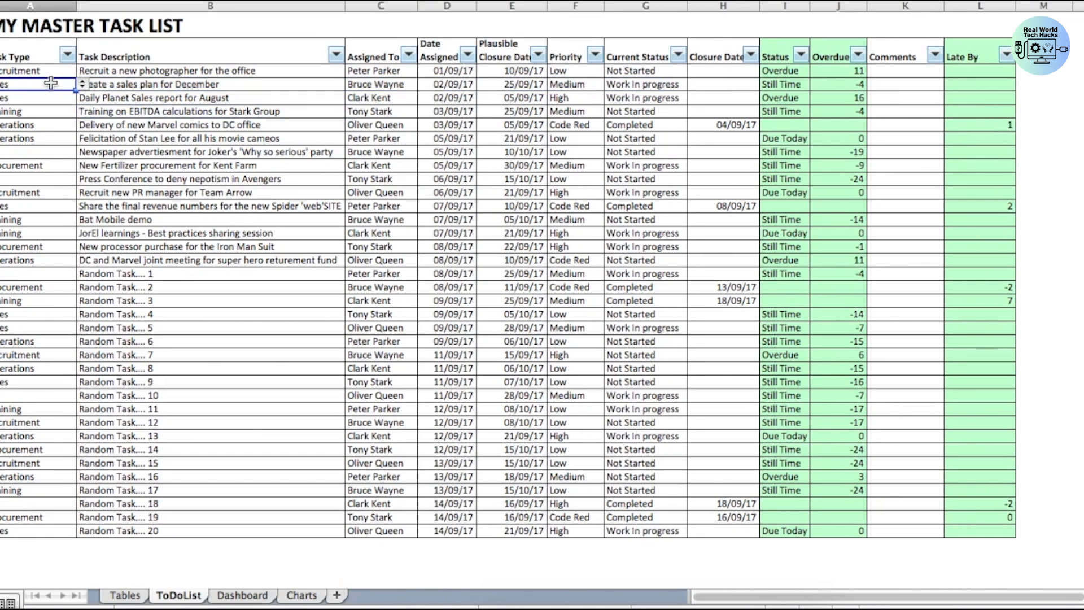
left_click(82, 84)
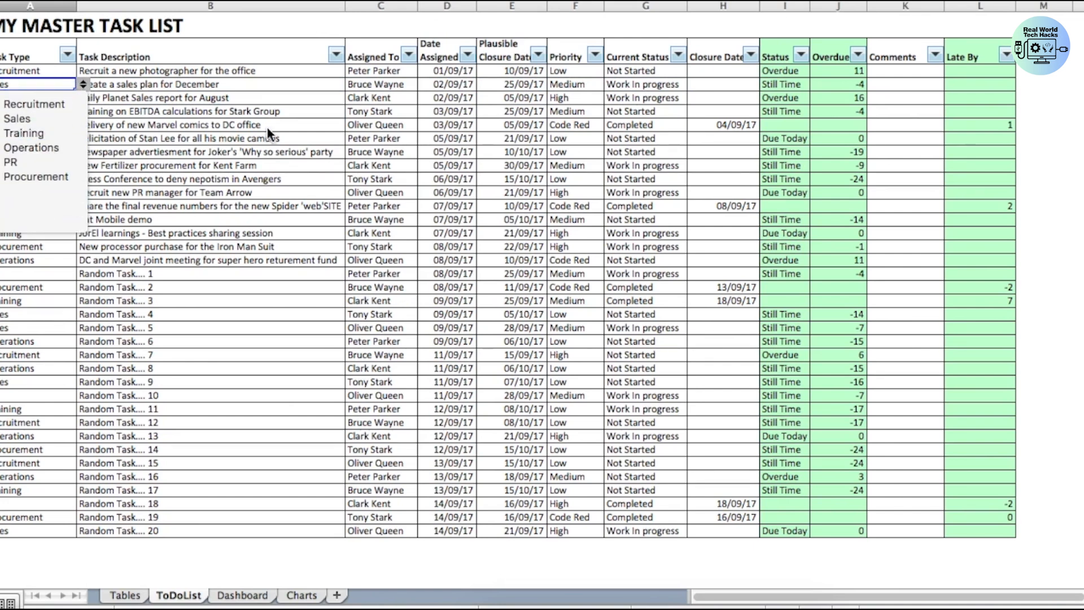
key("Escape")
left_click(263, 85)
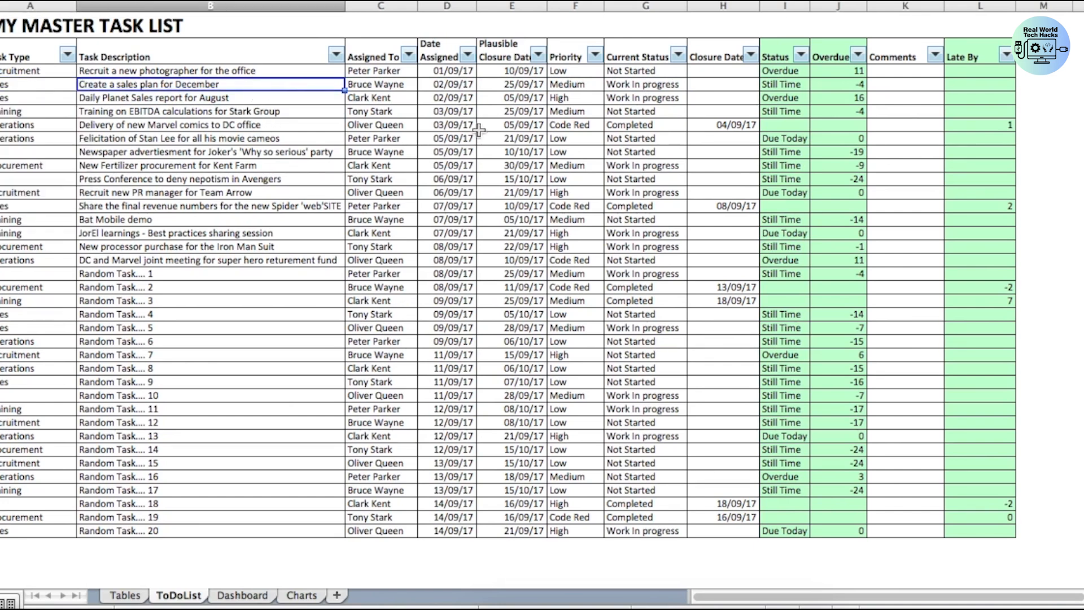
left_click(387, 84)
left_click(31, 84)
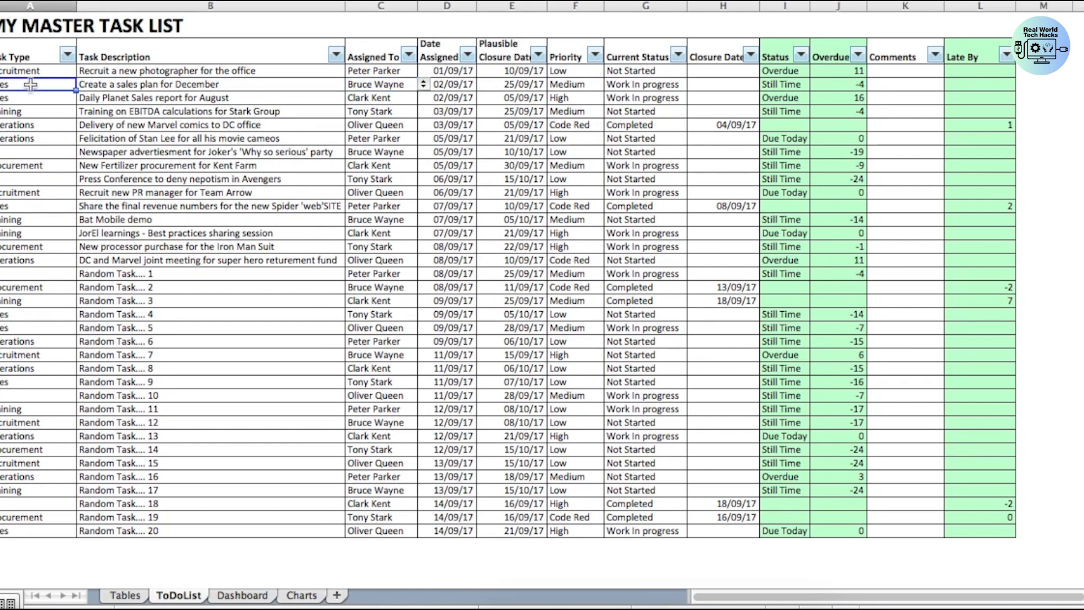
left_click(387, 94)
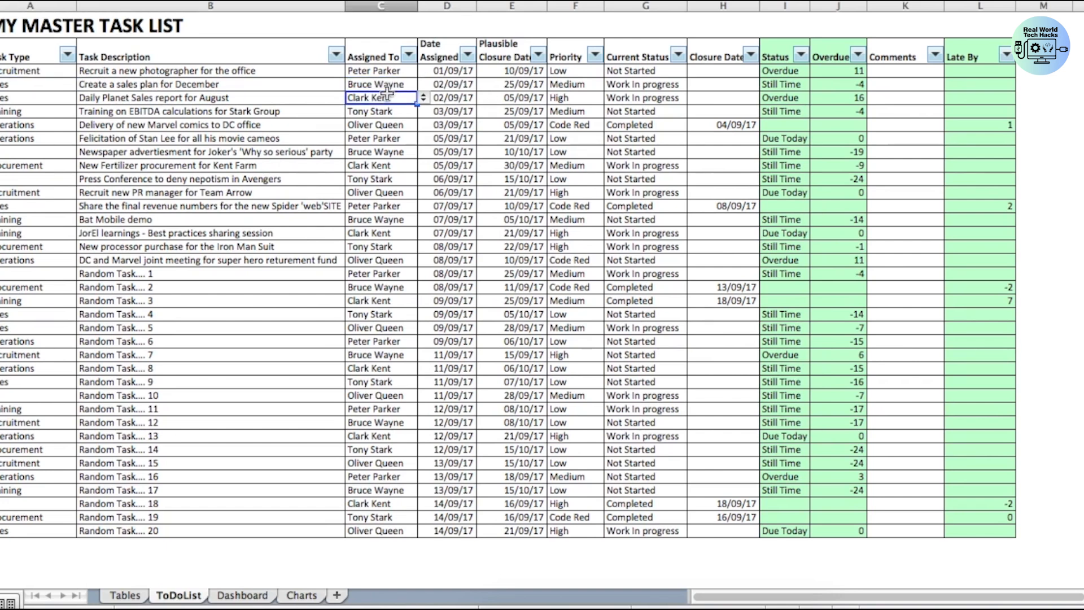
key("Right")
key("Right")
key("Right")
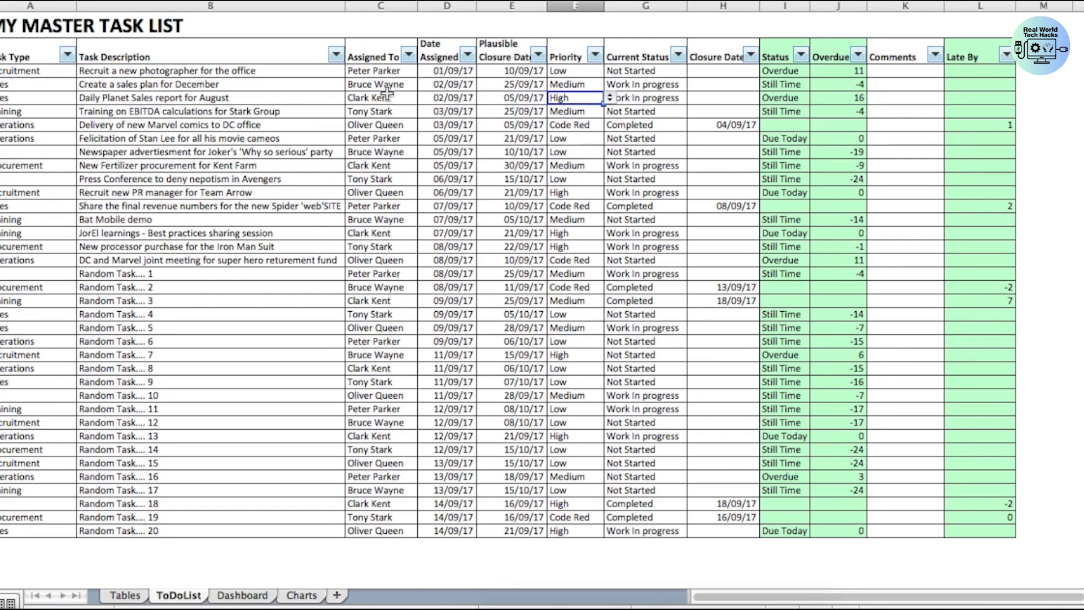
key("Right")
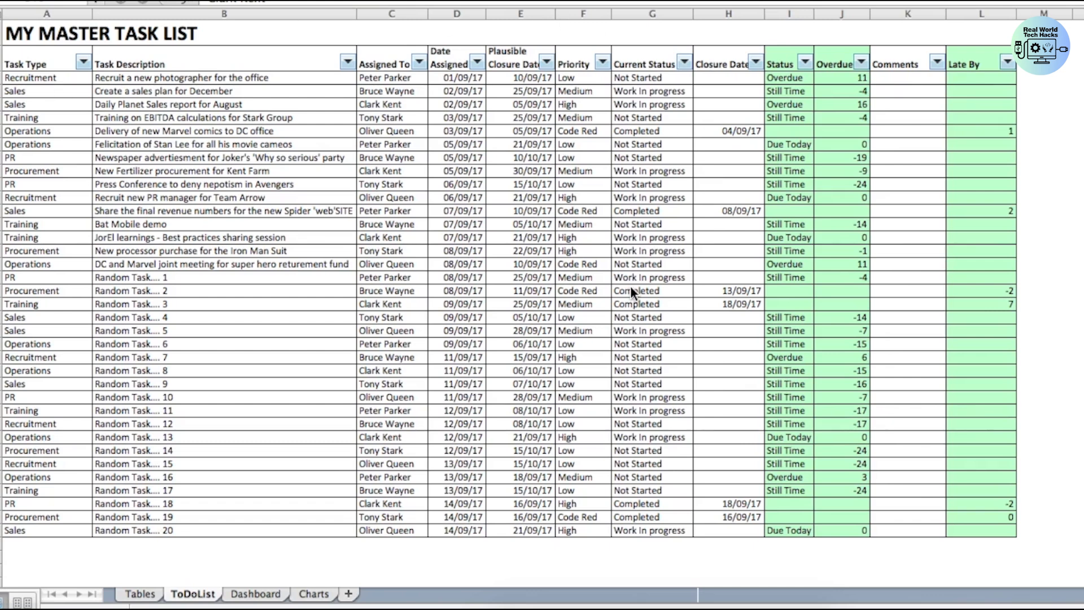
Examine the Team Member Names, Task Type/BU, Current Task Status and Priority lists on the Tables sheet.
left_click(142, 597)
left_click(142, 595)
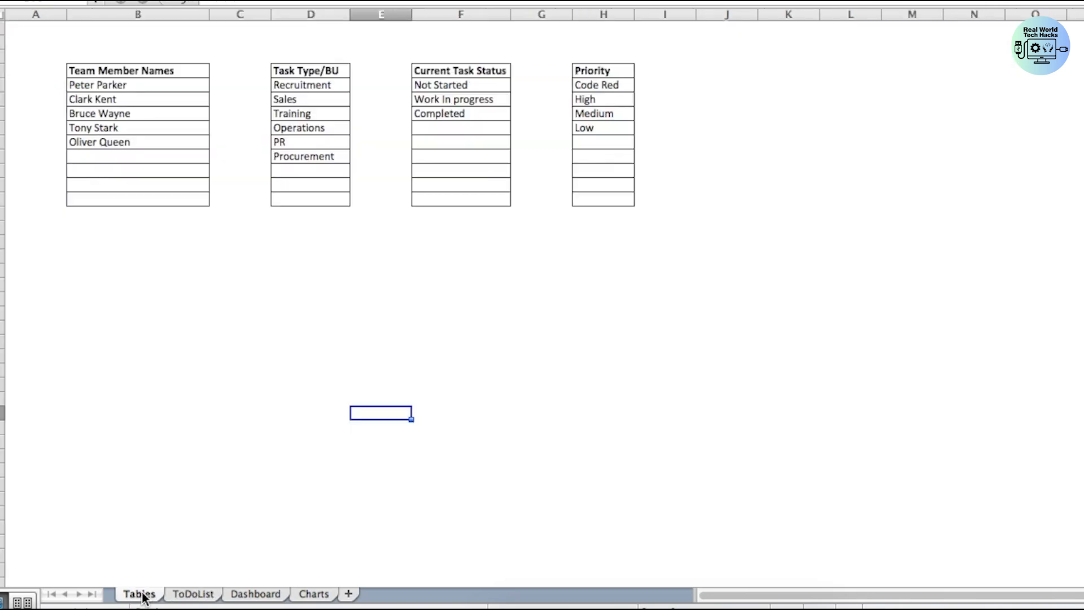
left_click_drag(152, 68, 152, 131)
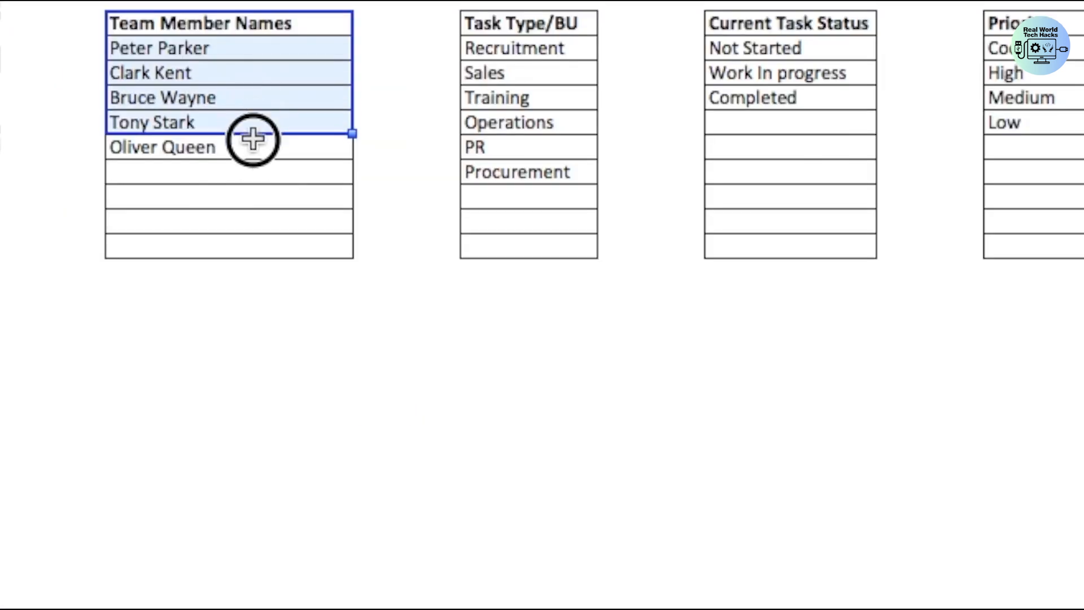
left_click_drag(253, 139, 262, 222)
left_click_drag(549, 17, 545, 271)
left_click_drag(831, 20, 822, 207)
left_click_drag(1033, 24, 1034, 249)
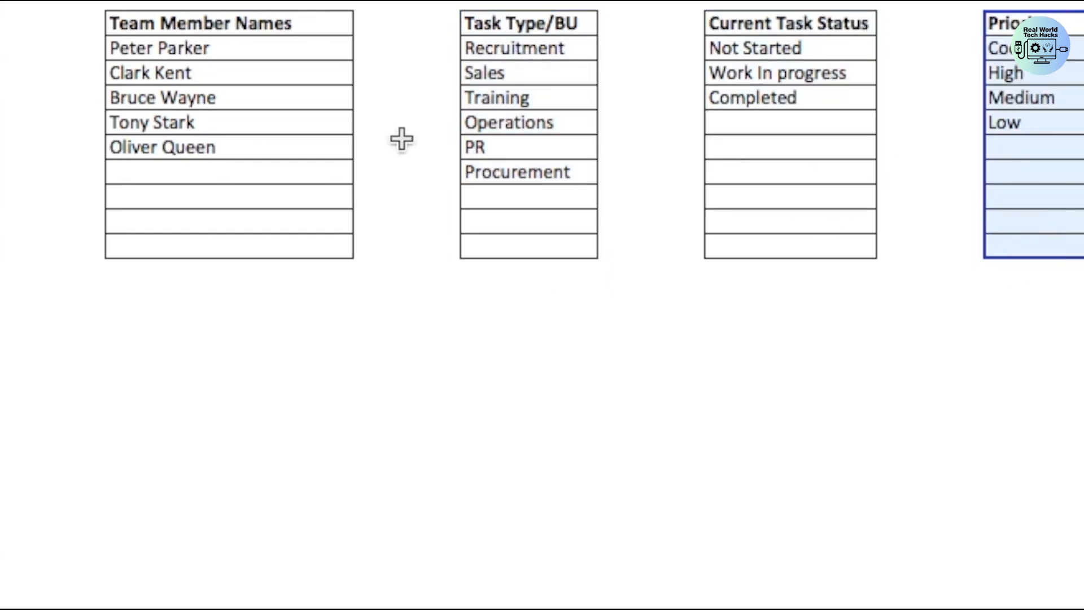
left_click(226, 196)
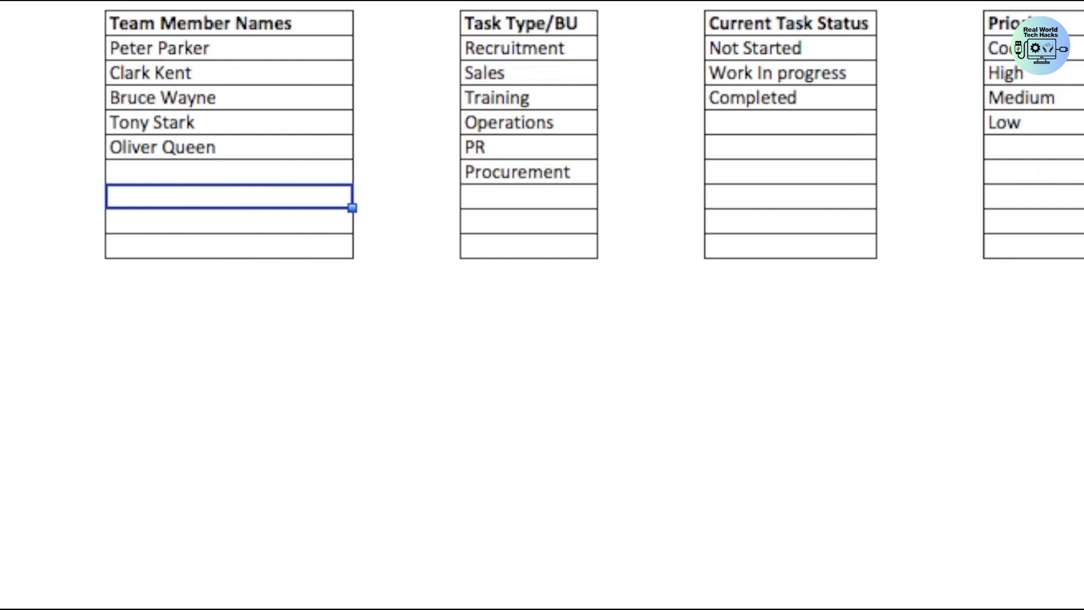
Check the data validation source of the Task Type cell for Random Task 19 on the ToDoList sheet.
left_click(202, 591)
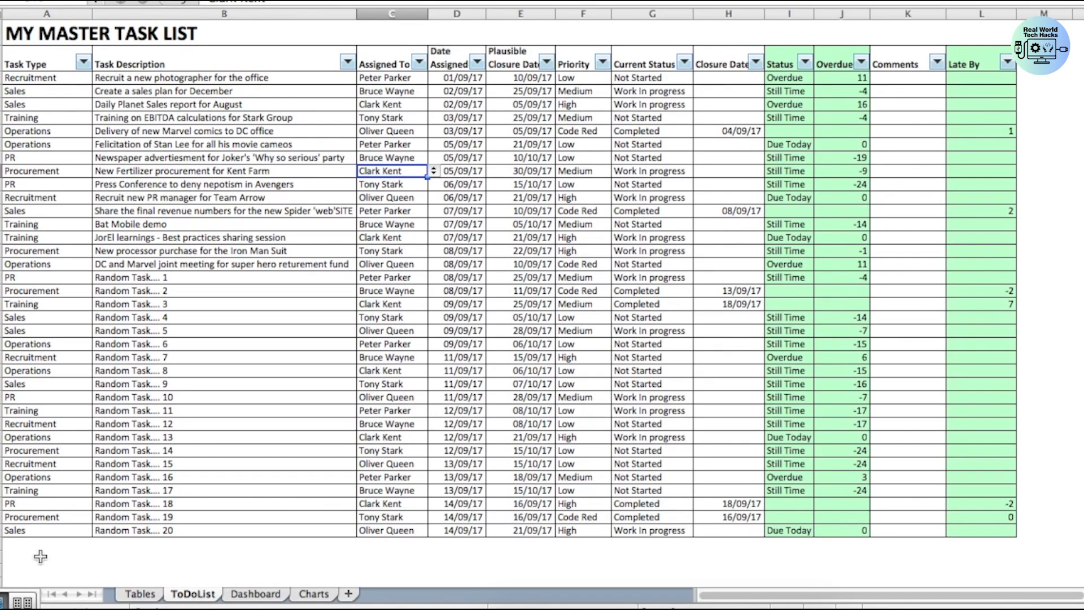
left_click(57, 520)
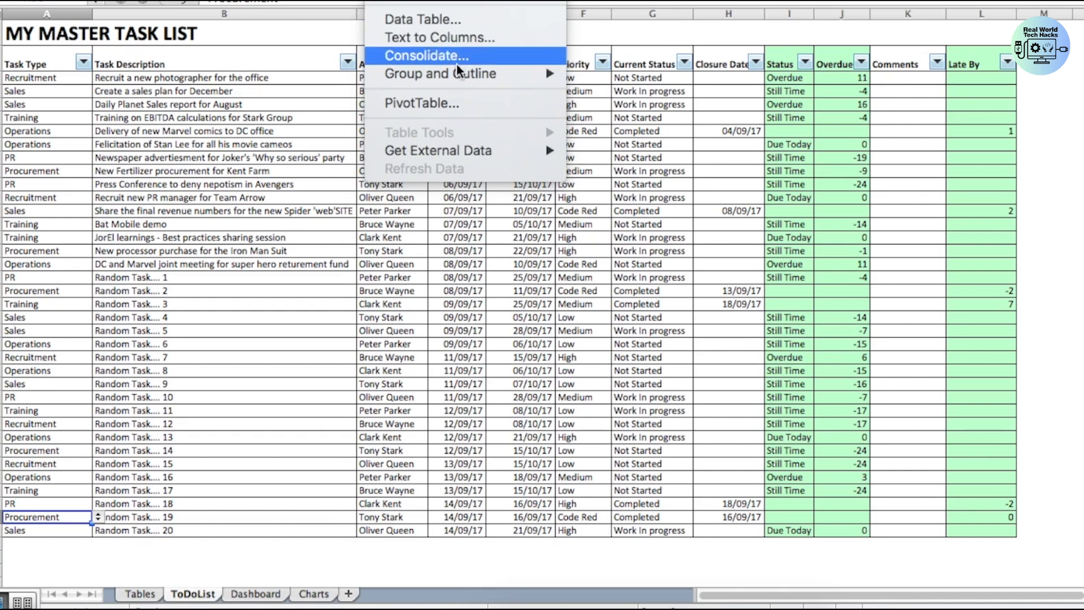
left_click(469, 0)
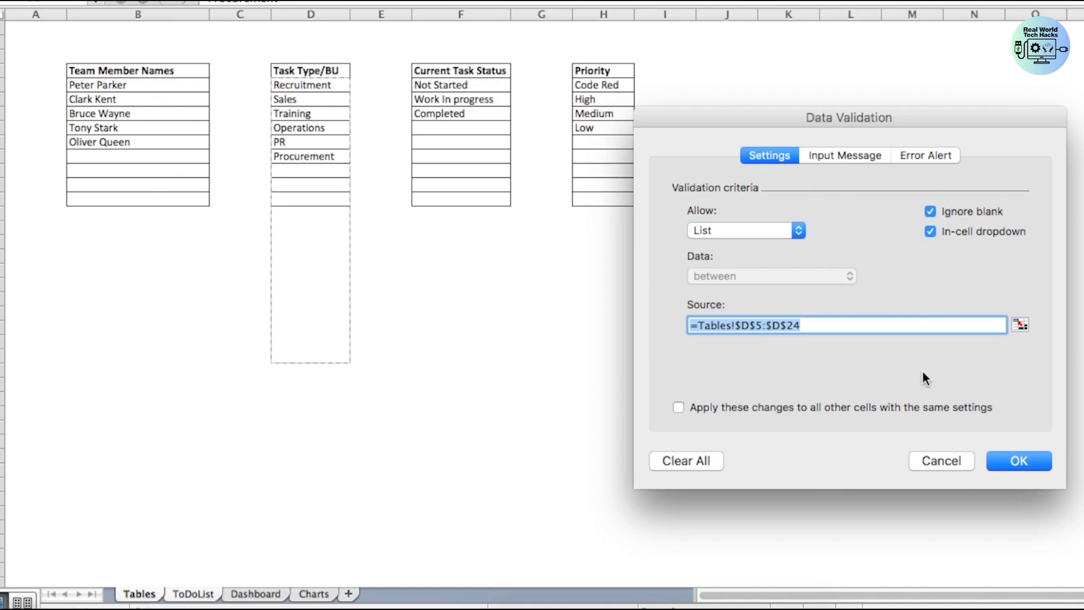
key("Return")
View the management options of the Tables sheet, such as hiding it, and return to the ToDoList sheet.
left_click(139, 595)
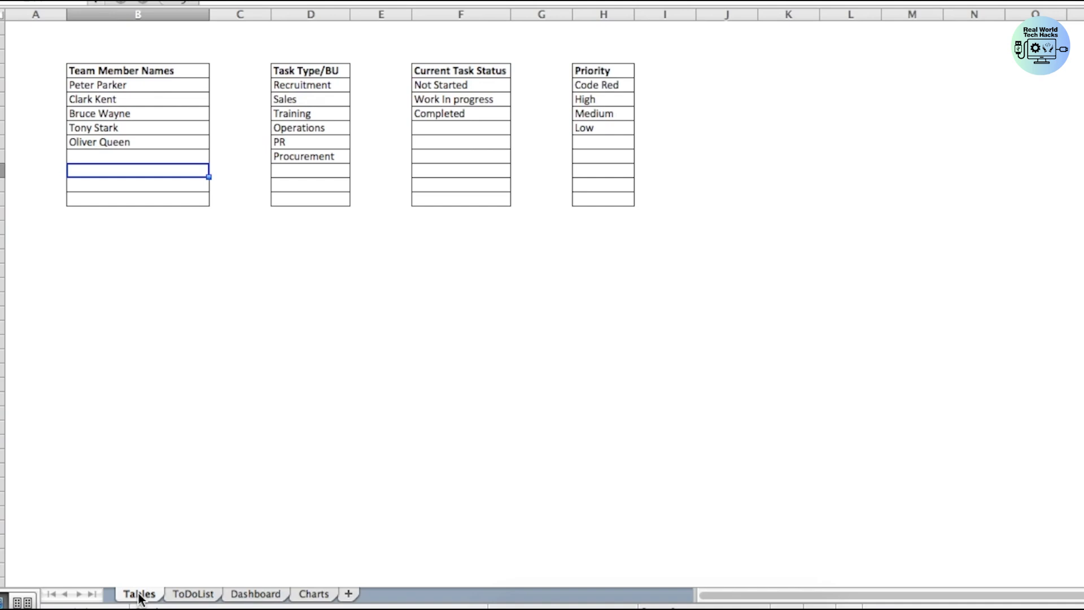
right_click(140, 599)
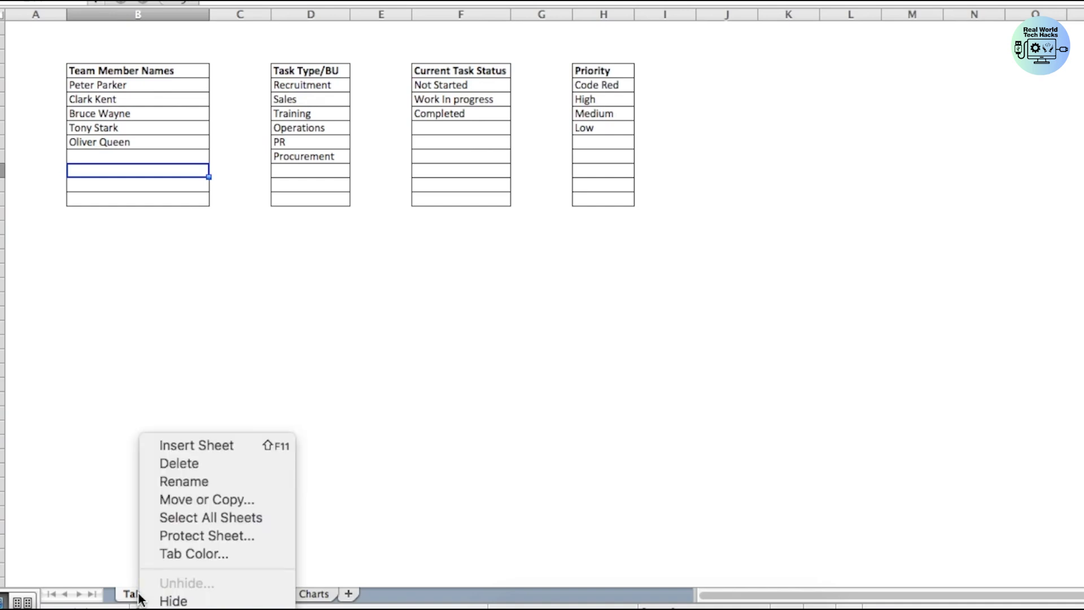
left_click(192, 602)
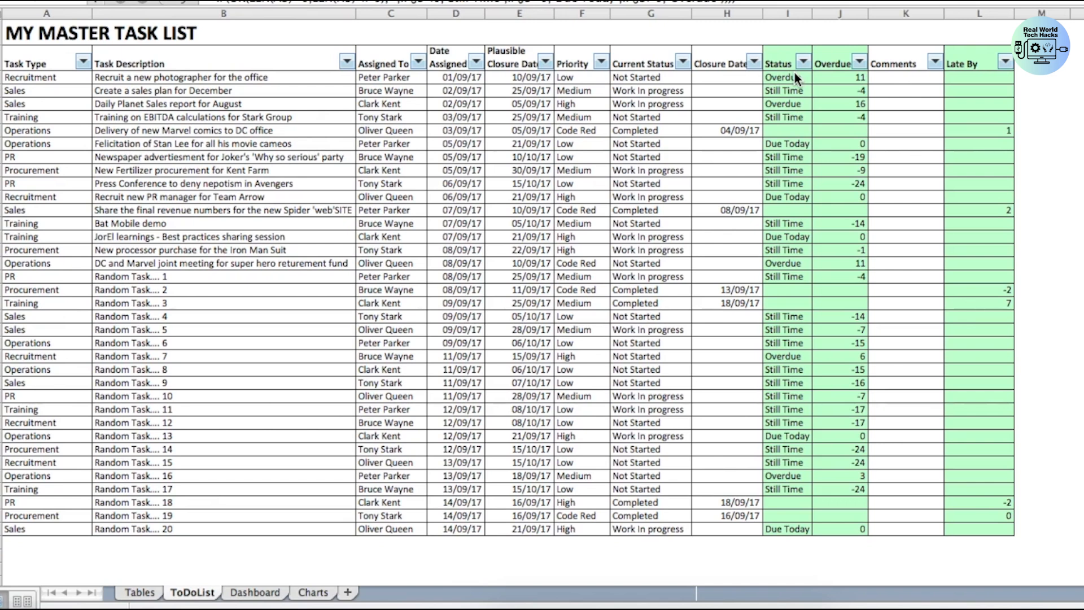
Examine the first condition of the Overdue formula for the photographer recruitment task, LEN(E3)=0, and its empty-text result.
left_click(824, 65)
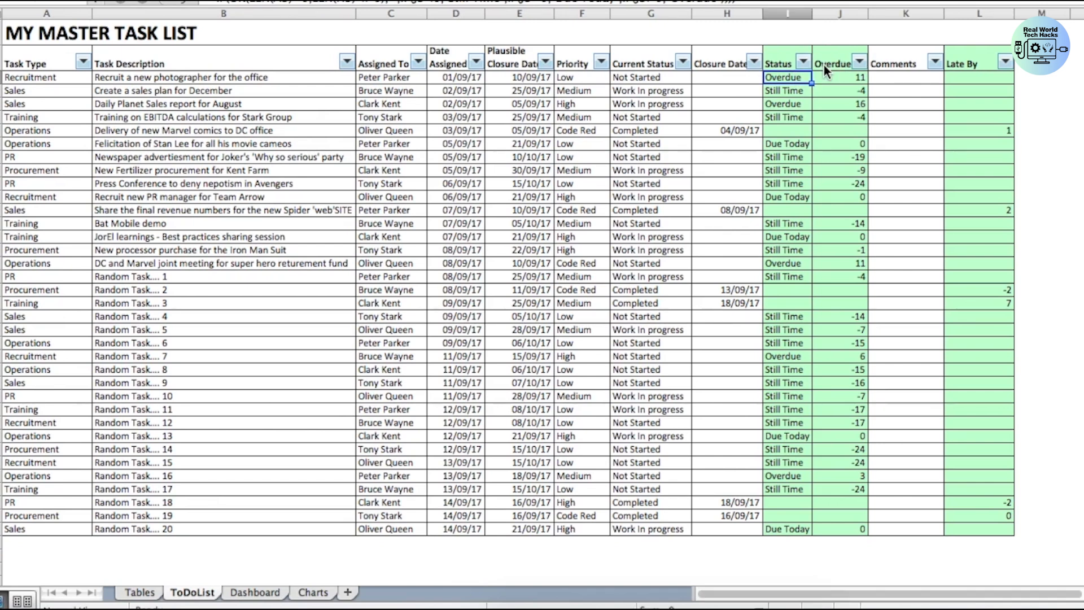
left_click(832, 81)
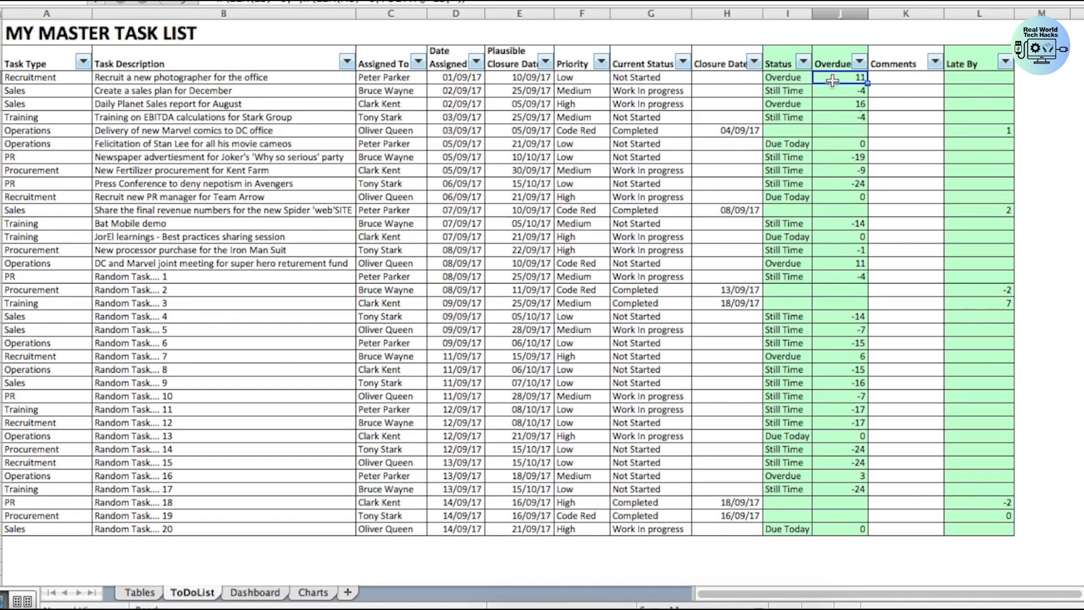
double_click(833, 80)
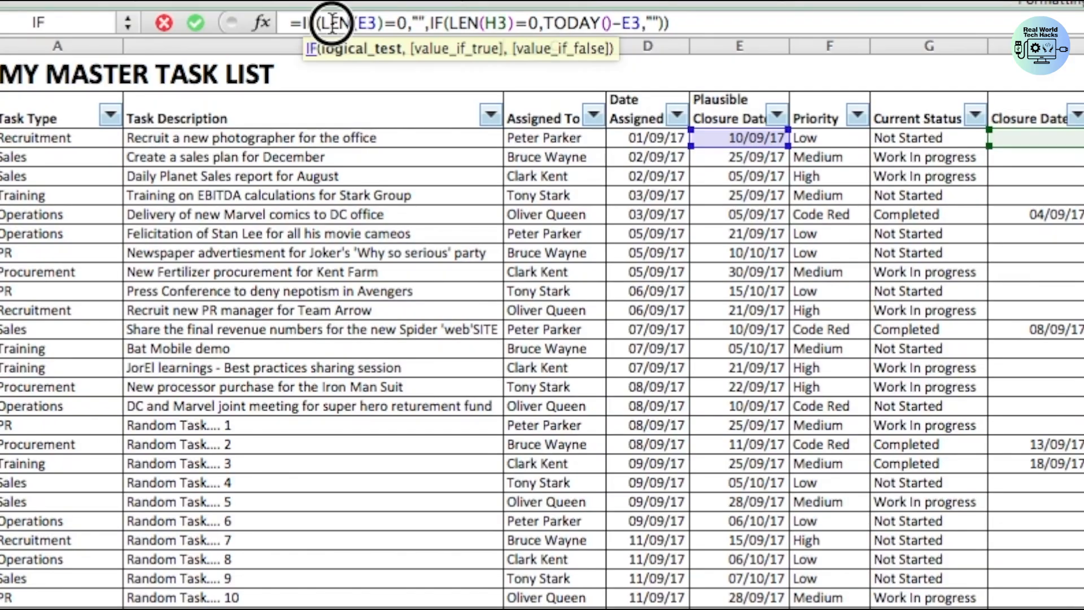
left_click_drag(238, 0, 286, 0)
left_click_drag(406, 28, 405, 28)
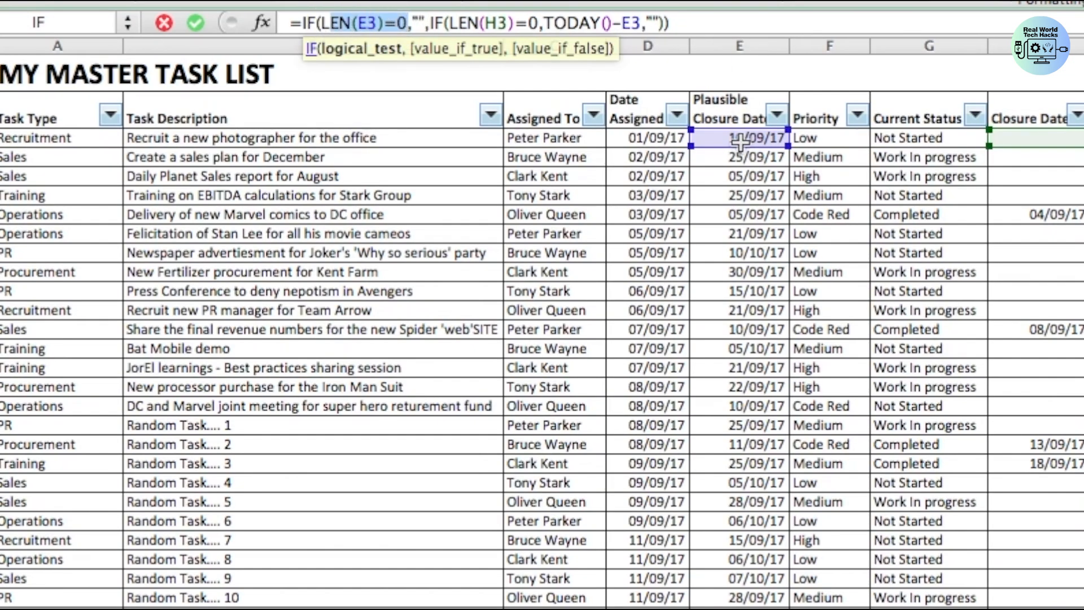
left_click(413, 23)
left_click_drag(413, 22, 428, 26)
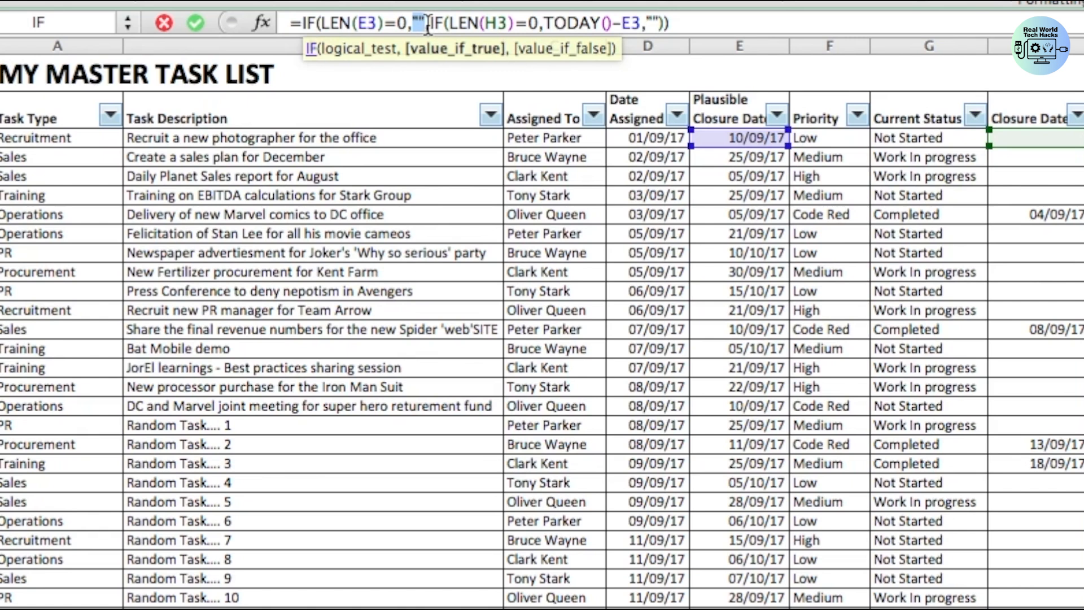
left_click(433, 27)
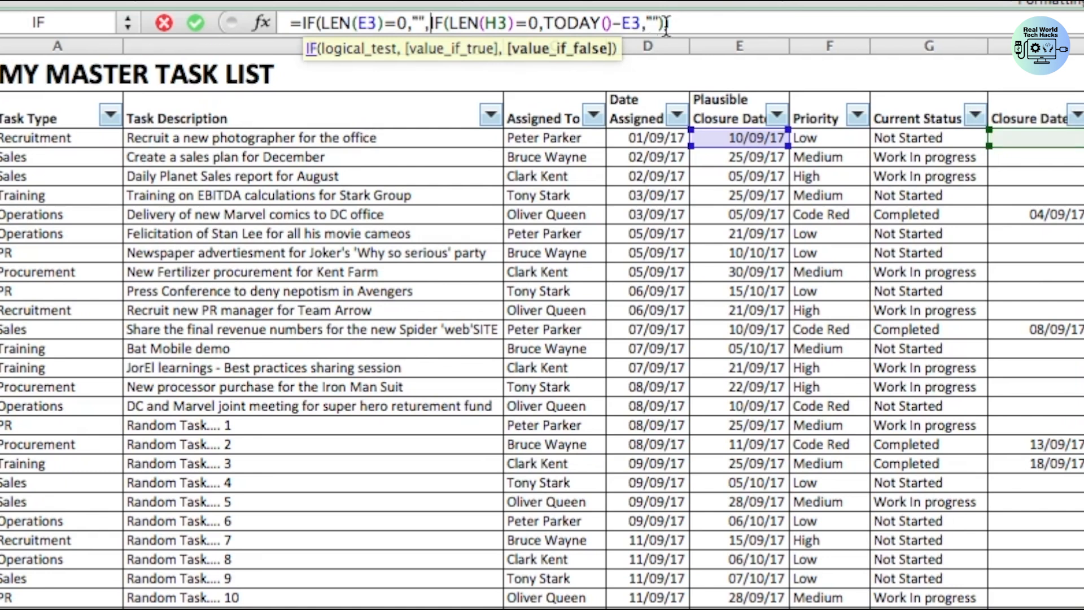
Examine the nested IF in the same Overdue formula, covering LEN(H3)=0 and TODAY()-E3, and leave the formula unchanged.
double_click(496, 23)
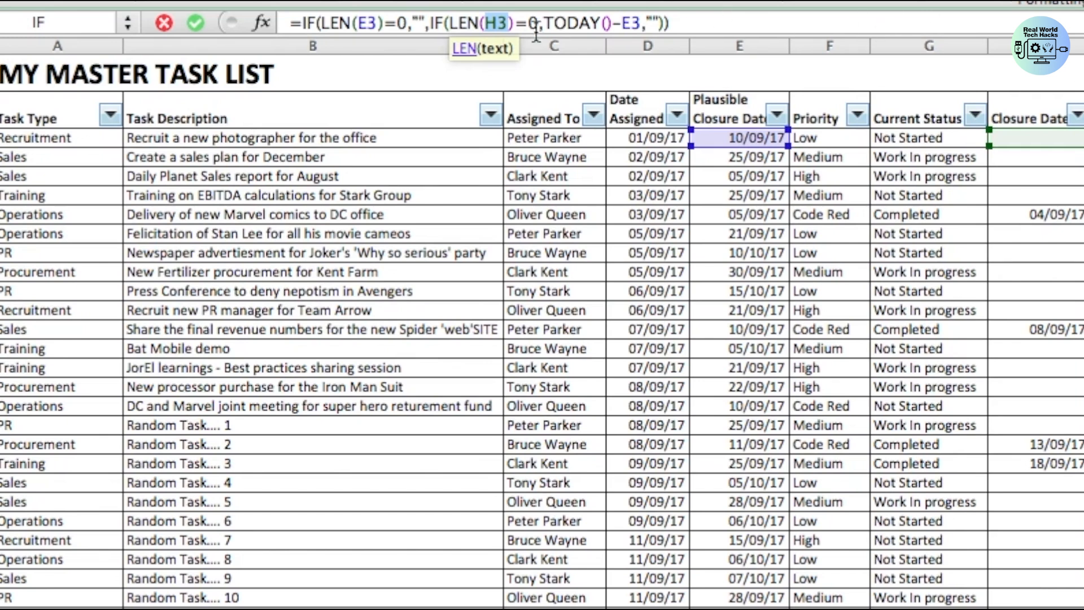
left_click_drag(544, 23, 640, 22)
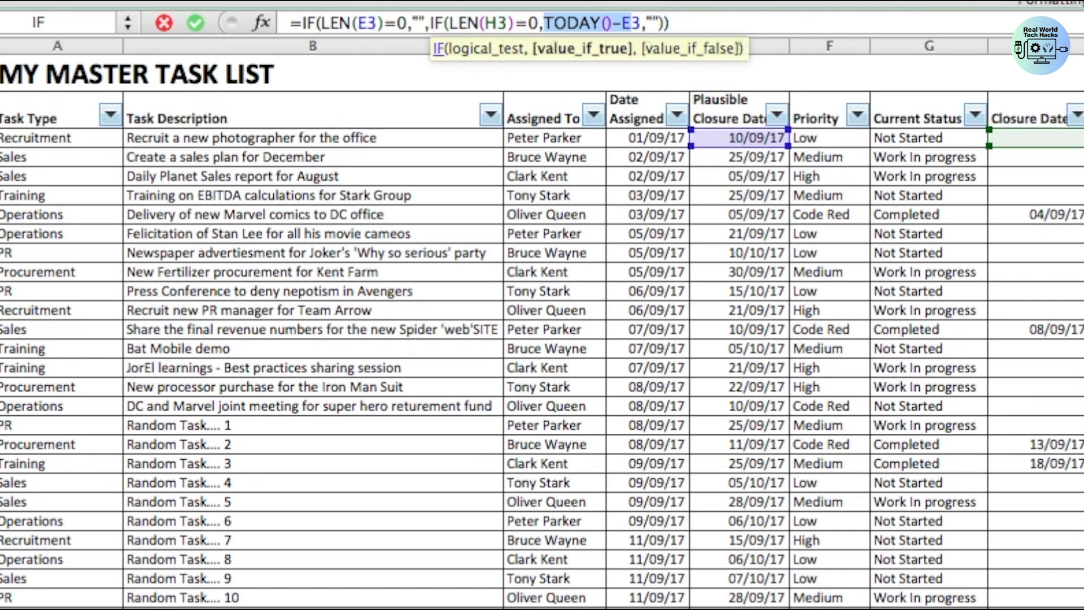
left_click(706, 24)
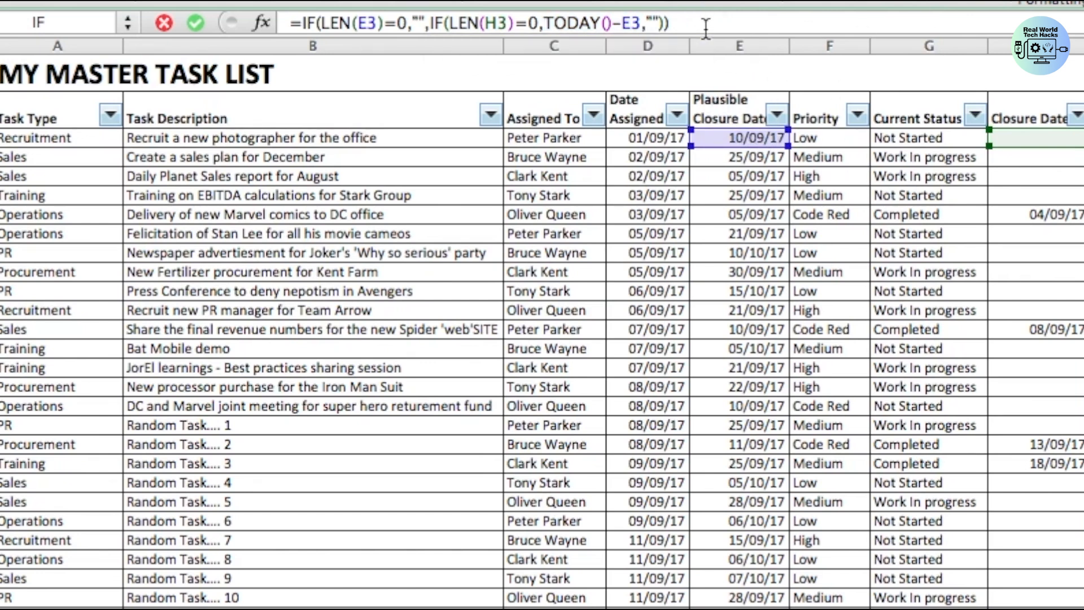
key("Return")
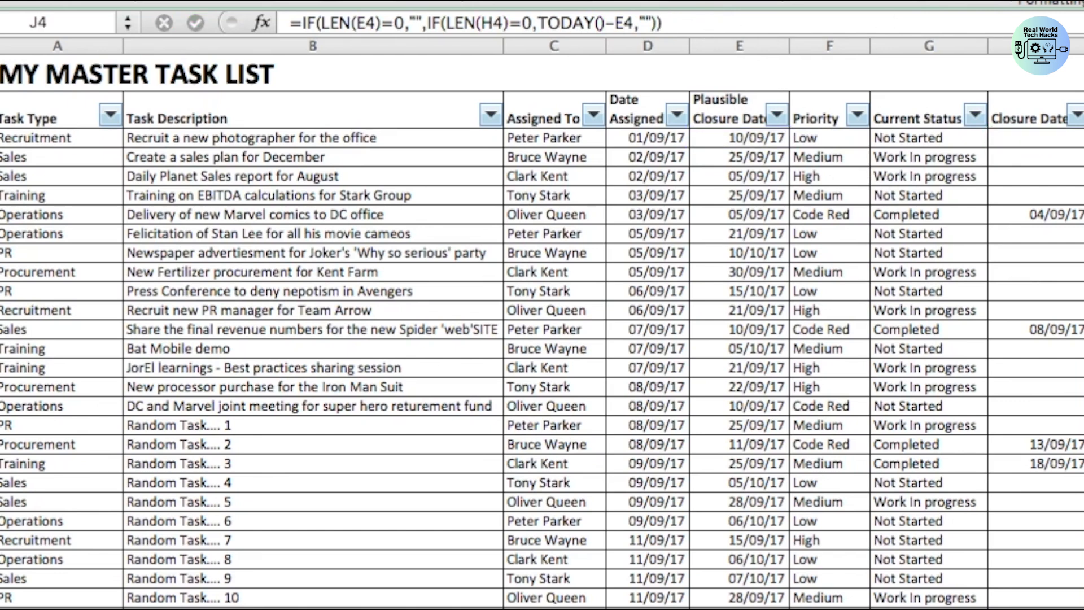
Review the cells of the Overdue and Status columns on the ToDoList sheet, including their formulas.
left_click_drag(1082, 138, 1081, 609)
left_click(1082, 234)
left_click_drag(1082, 233, 1083, 234)
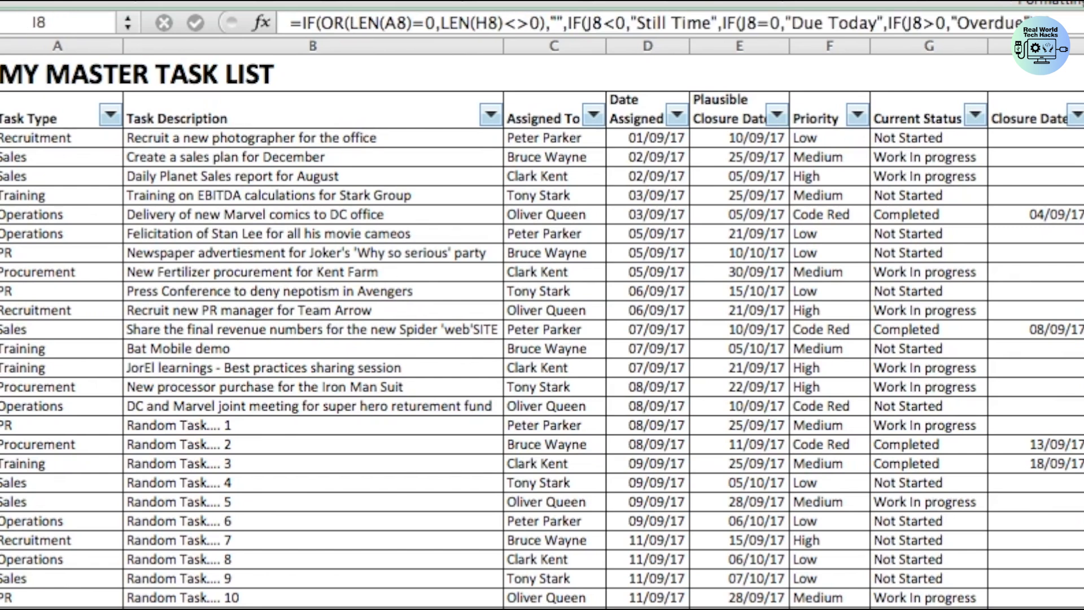
left_click_drag(1081, 138, 1083, 138)
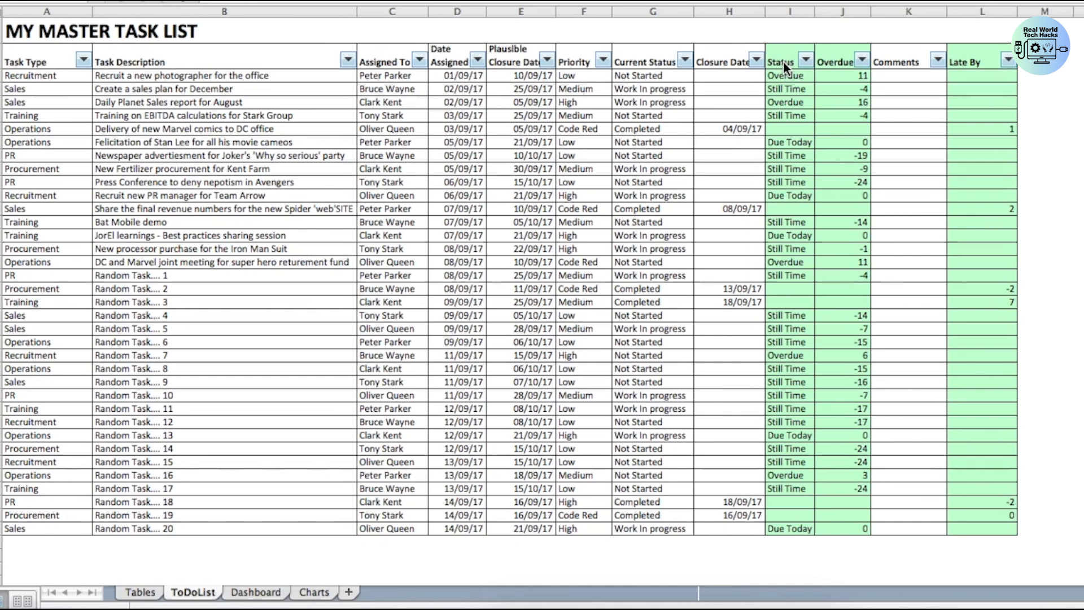
left_click(817, 54)
mouse_move(783, 60)
left_mouse_down()
mouse_move(780, 395)
mouse_move(802, 527)
left_mouse_up()
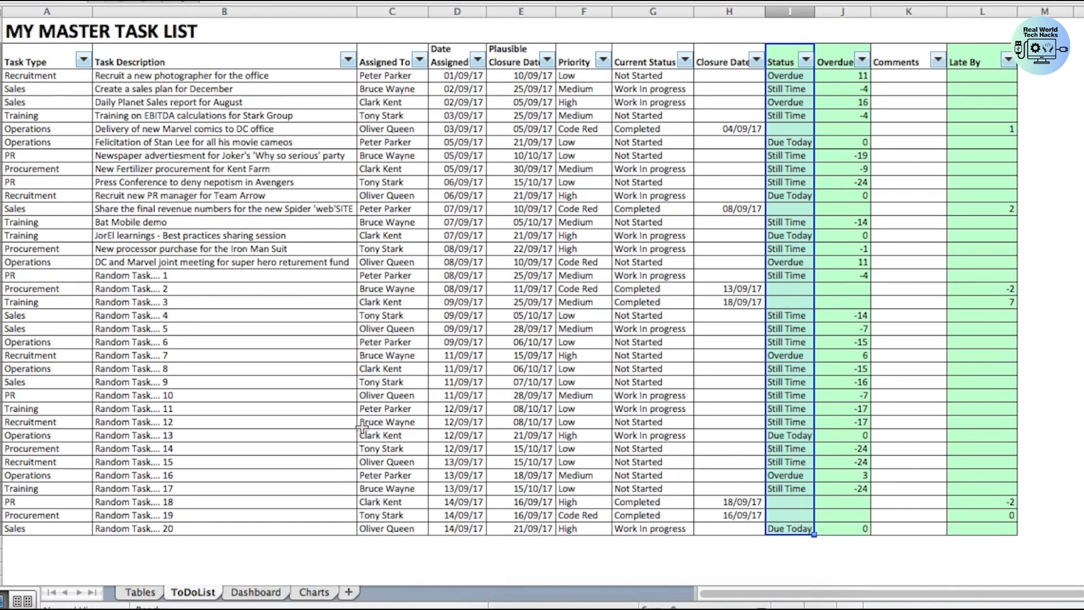
Review the full row of the photographer recruitment task and the Closure Date column.
left_click_drag(5, 75, 981, 77)
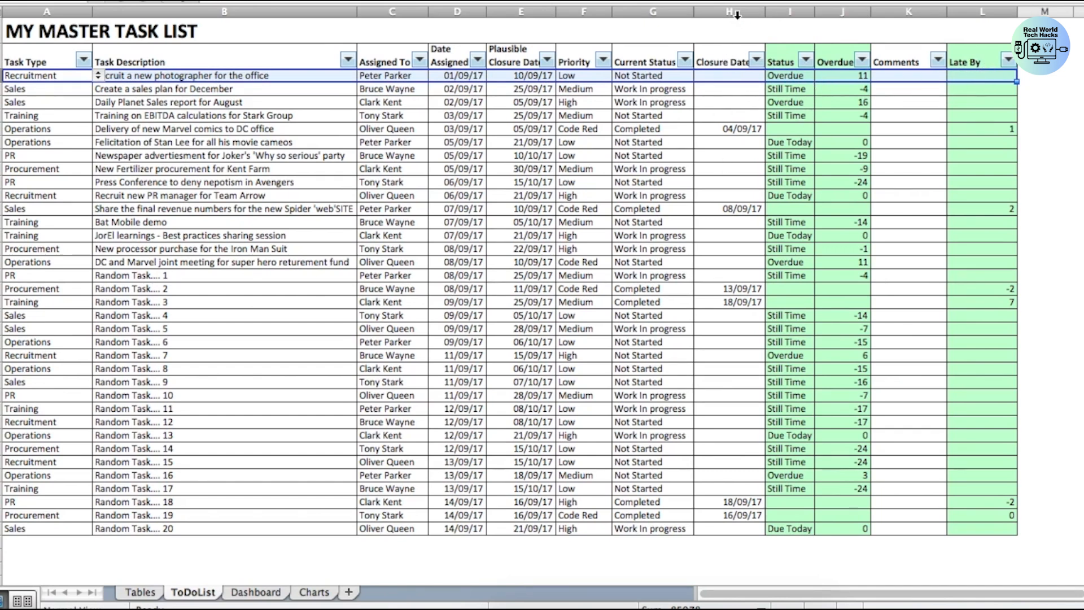
left_click(732, 60)
left_click_drag(716, 428, 728, 530)
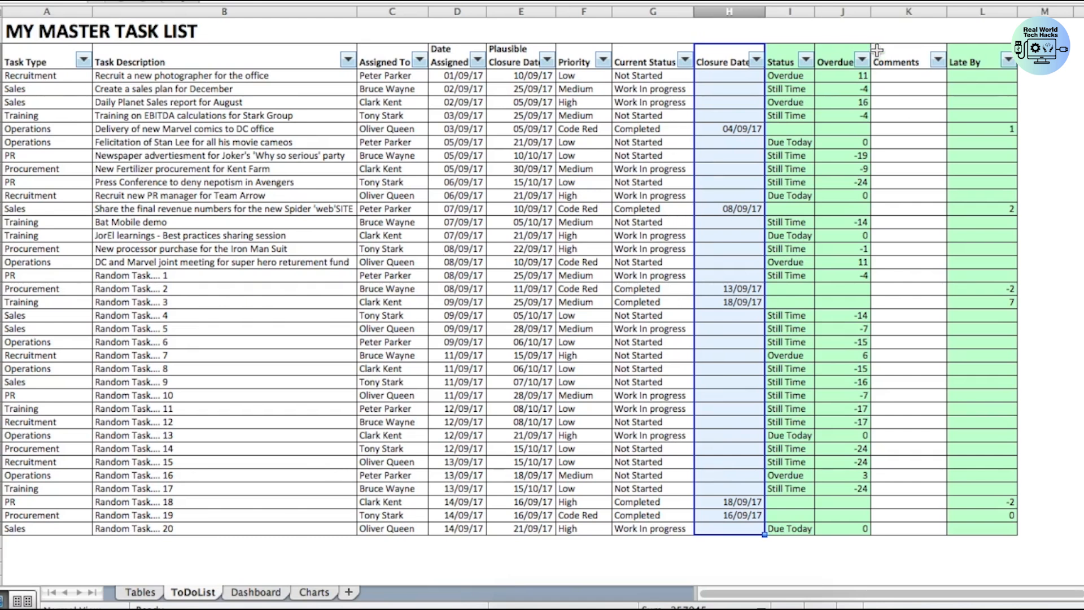
Examine the opening OR condition of the photographer recruitment task's Status formula, which tests the lengths of A3 and H3.
left_click(789, 76)
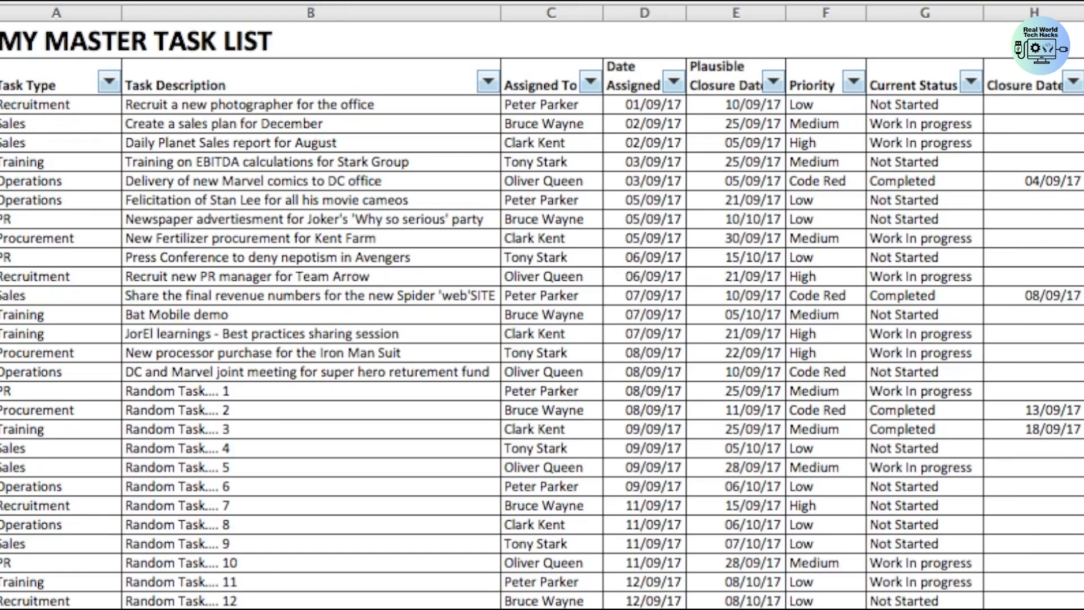
left_click(243, 1)
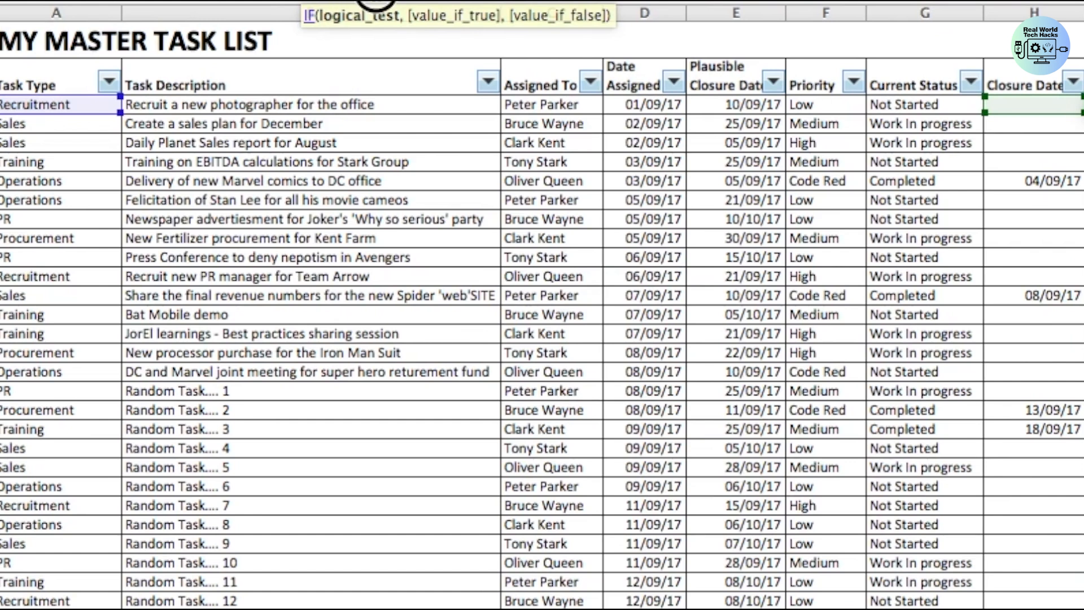
left_click(404, 2)
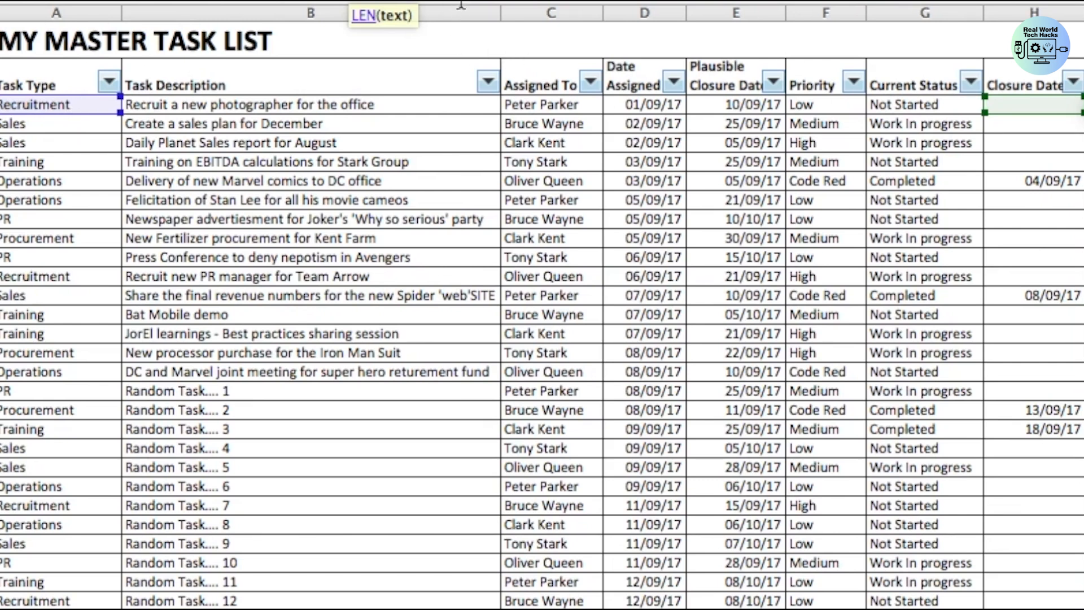
left_click(496, 0)
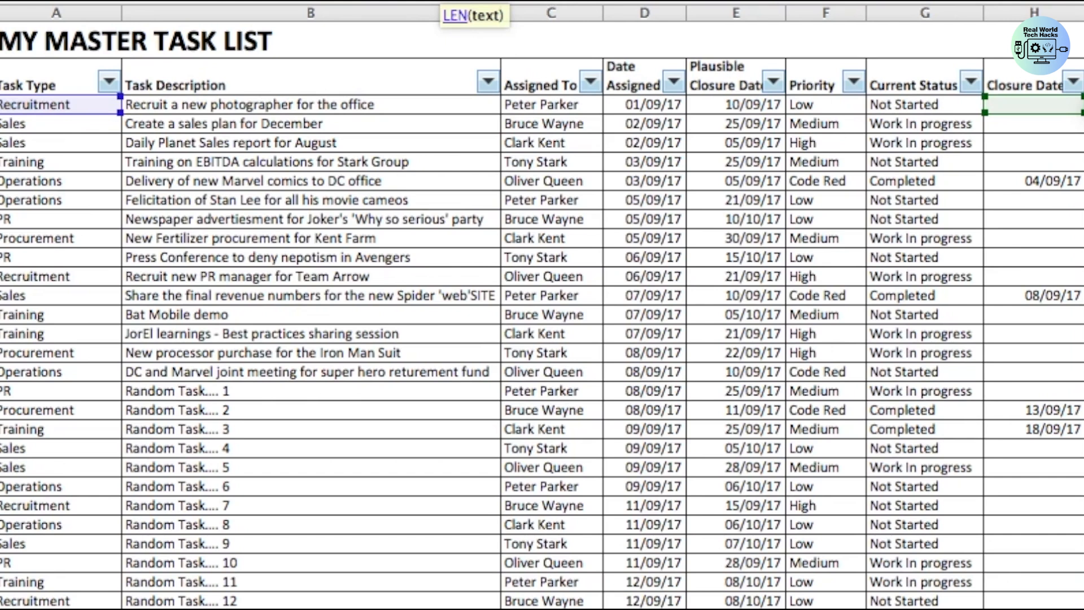
left_click(568, 1)
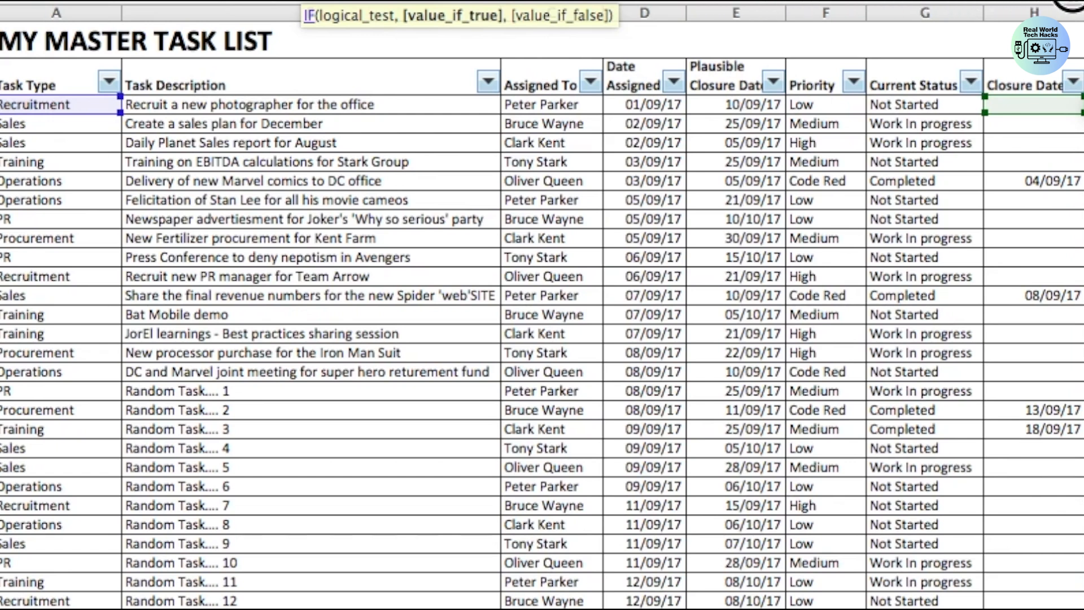
Examine the nested IF results of the Status formula, Still Time, Due Today and Overdue, and close the formula.
type("\"")
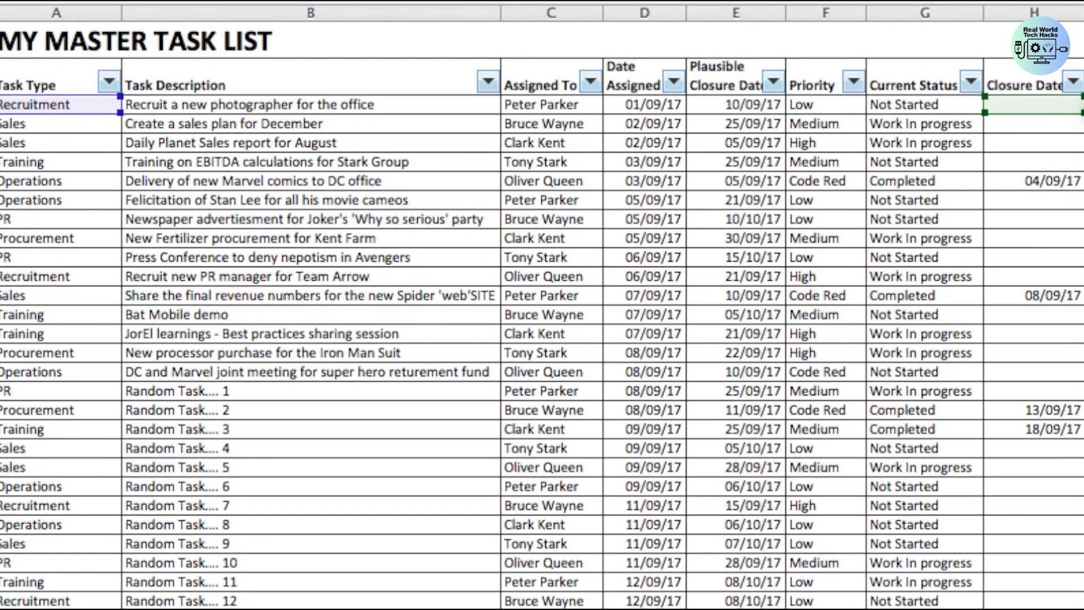
left_click(792, 3)
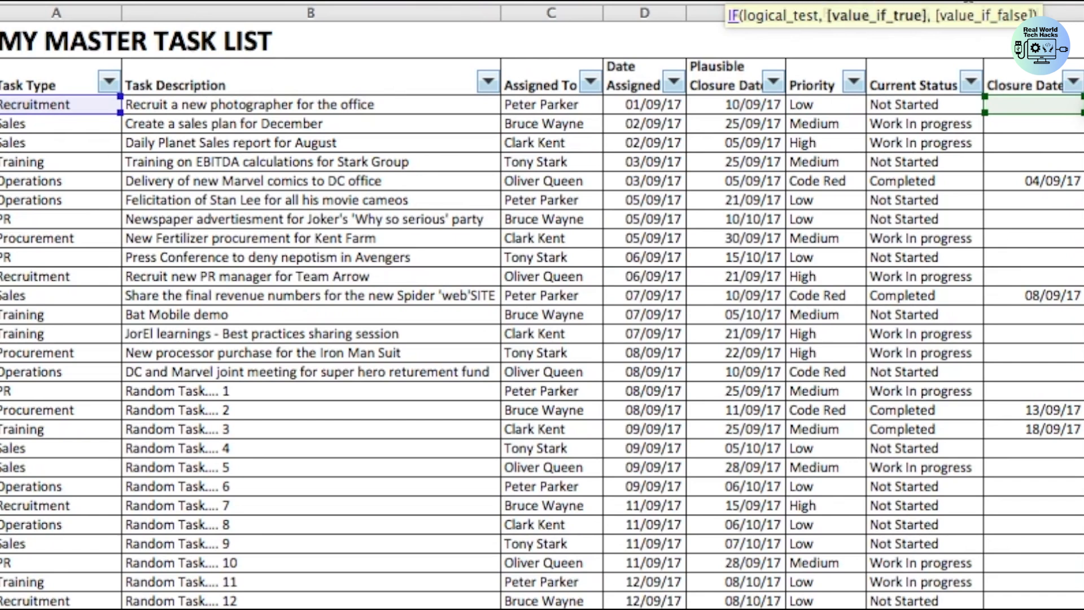
left_click(1034, 2)
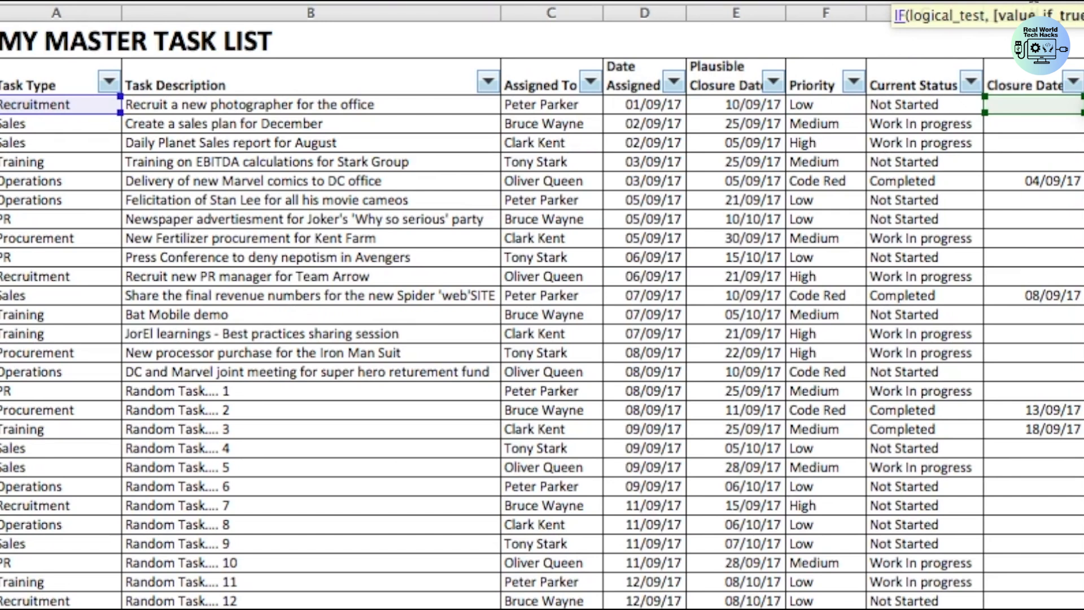
left_click_drag(639, 2, 720, 1)
left_click(1080, 3)
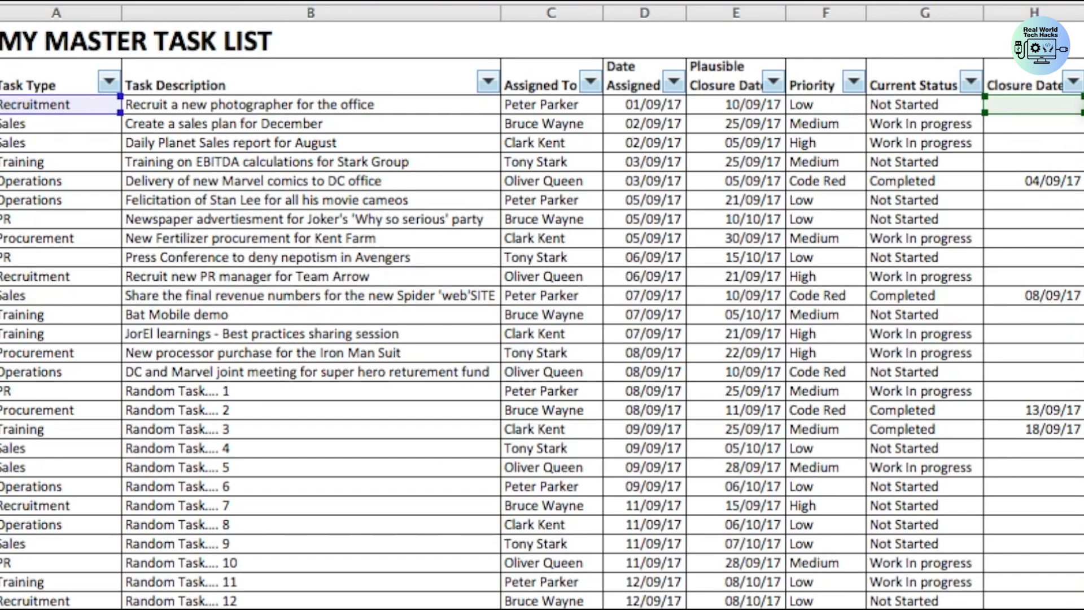
key("Return")
left_click(1083, 105)
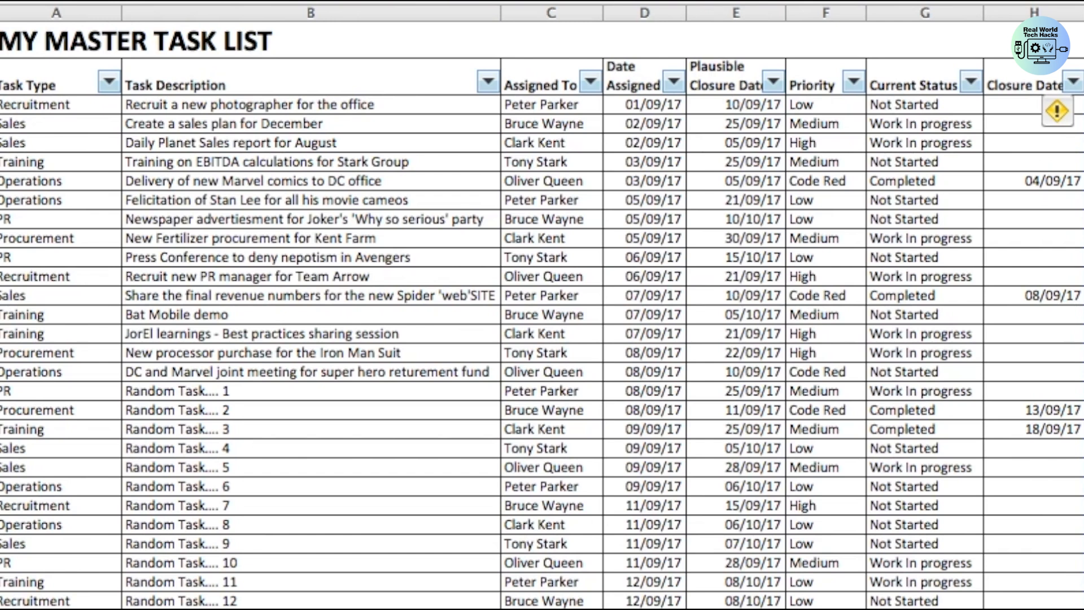
Check the Closure Date of the Marvel comics delivery task and its Late By cell.
left_click(1062, 183)
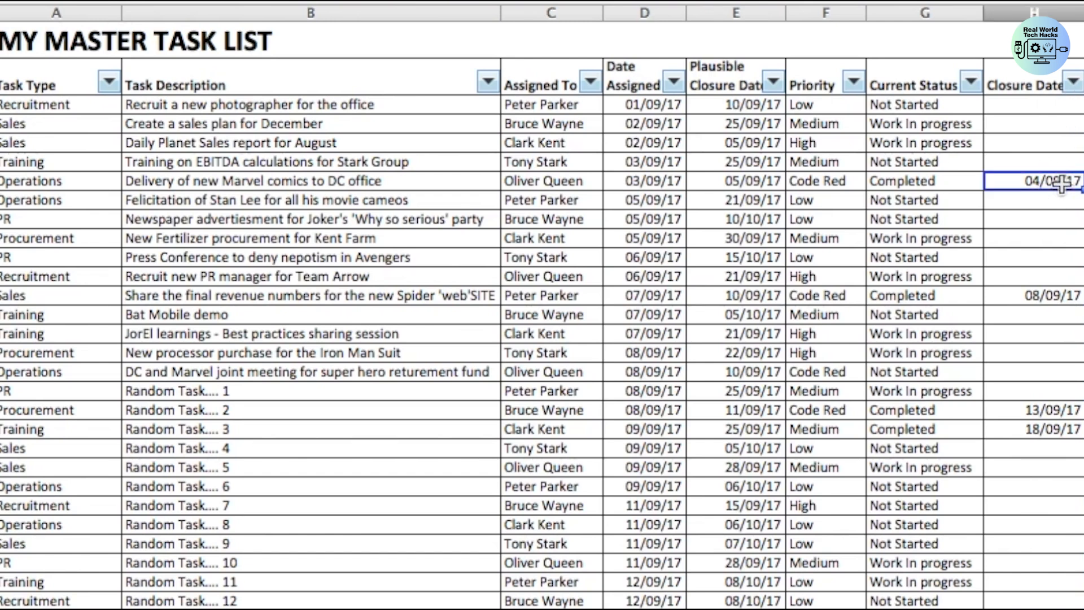
left_click(1062, 184)
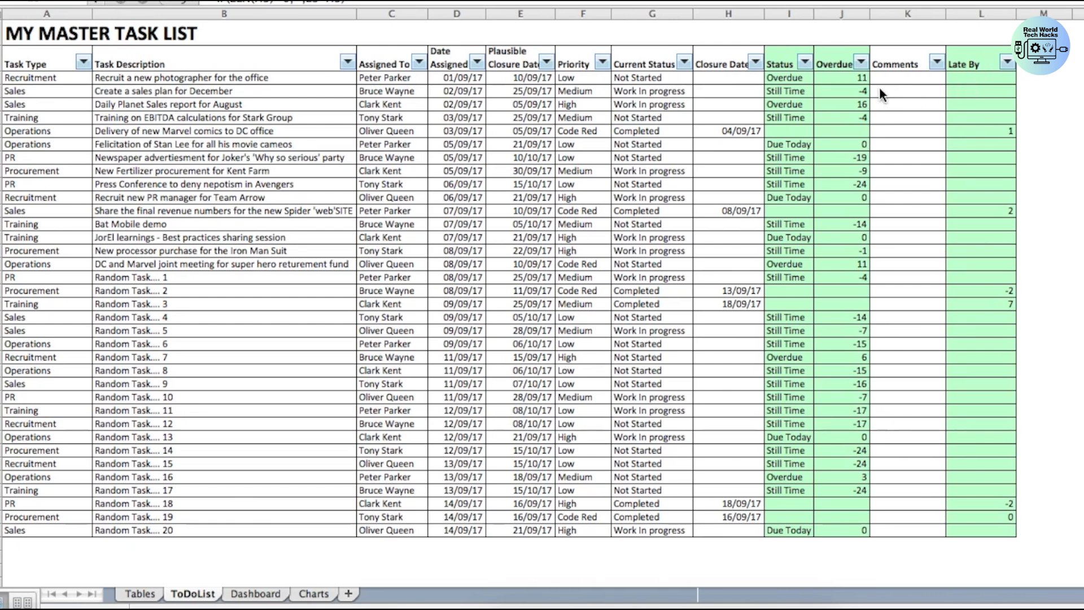
left_click(739, 131)
left_click(736, 131)
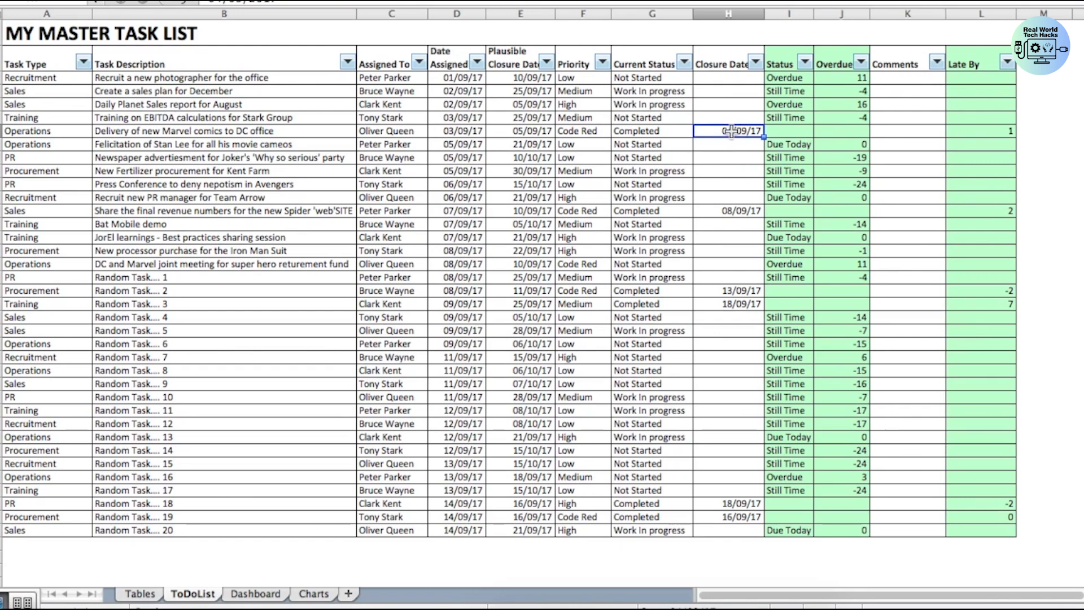
key("Right")
key("Right")
key("Right")
key("Right")
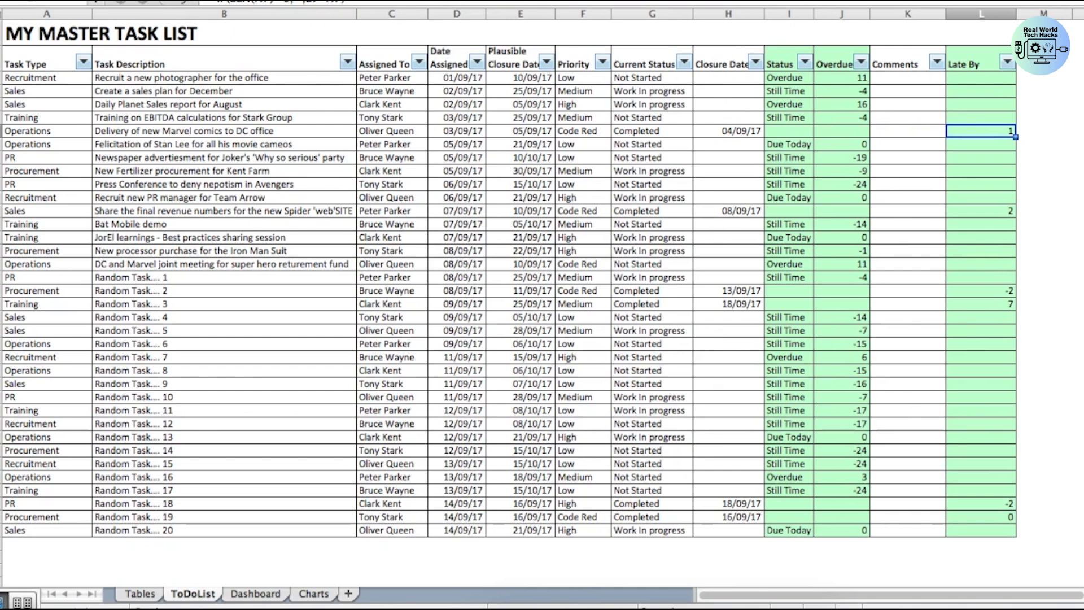
Compare the photographer recruitment task's Closure Date and Late By cells, and examine the LEN(H3) test in its Late By formula.
left_click(984, 81)
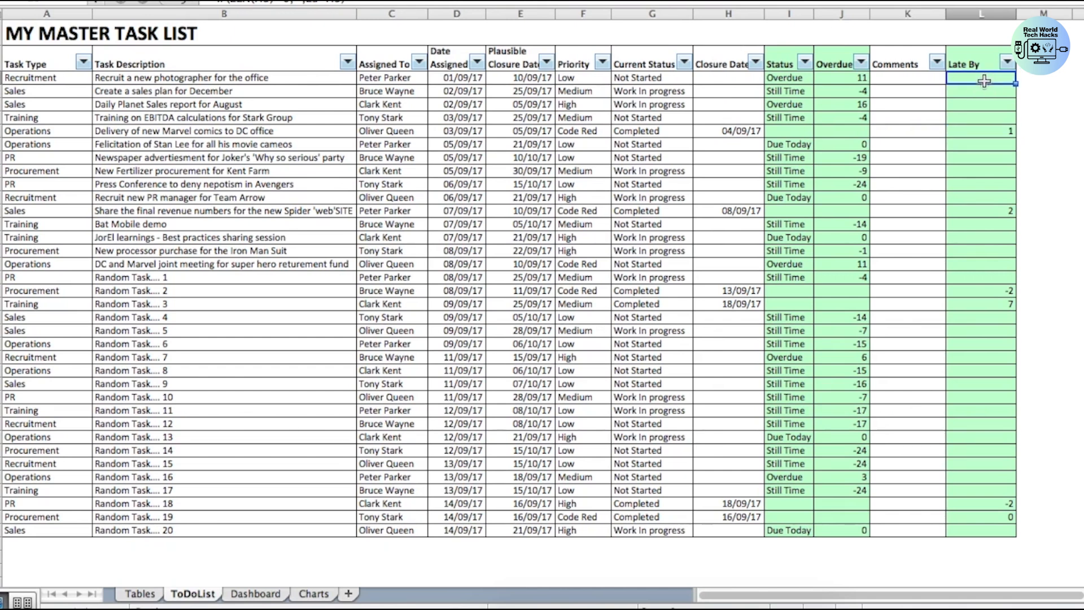
left_click(740, 81)
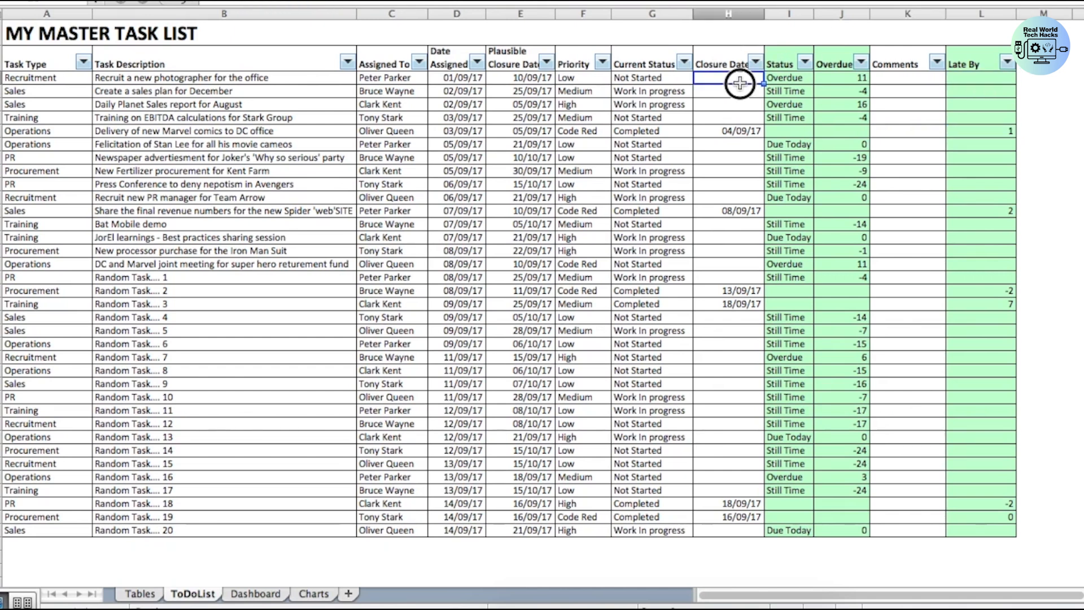
left_click(742, 134)
left_click(738, 79)
left_click(991, 82)
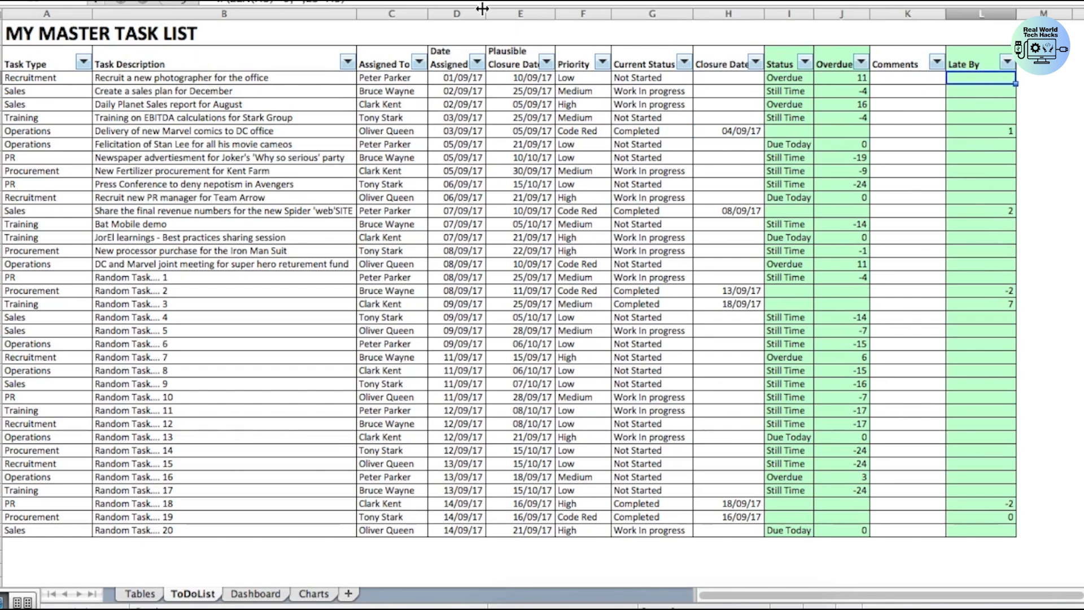
left_click_drag(170, 33, 215, 33)
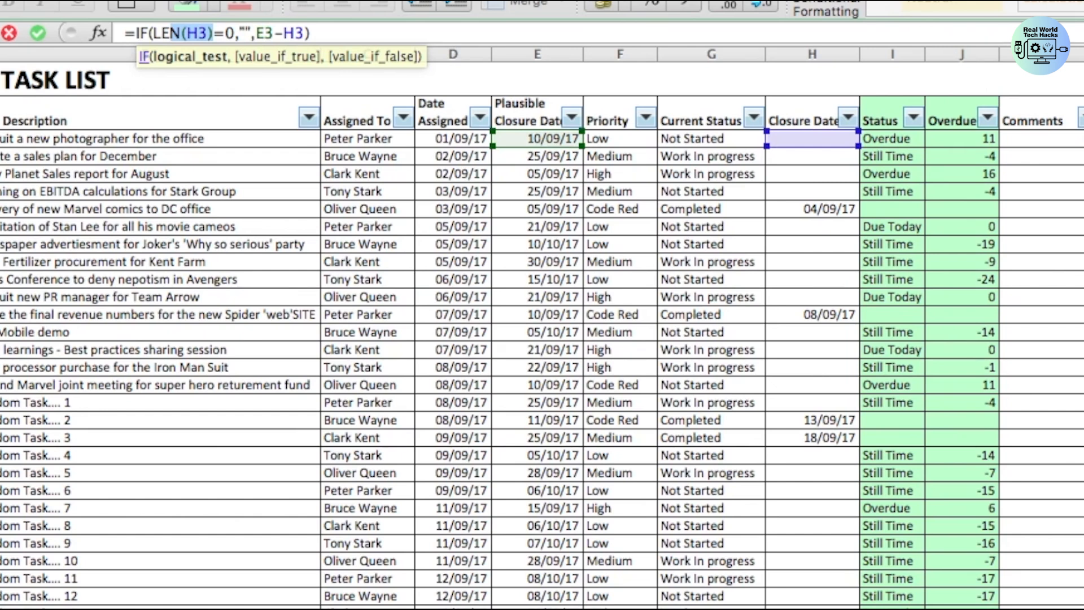
key("Return")
Look further down the Late By column and open the Dashboard sheet to view its summary tables.
key("Down")
key("Down")
key("Down")
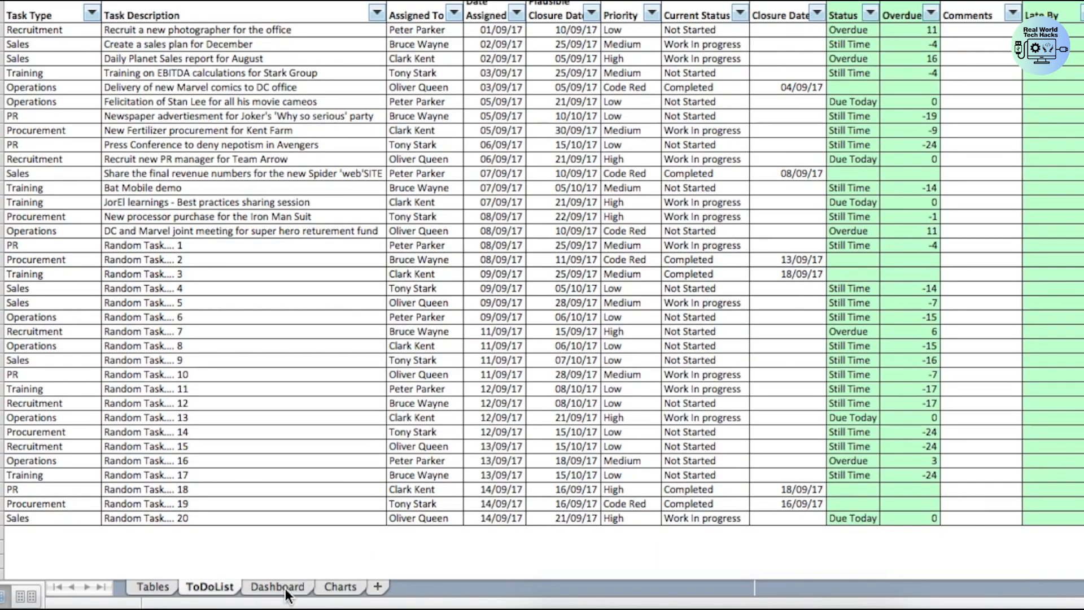
left_click(286, 592)
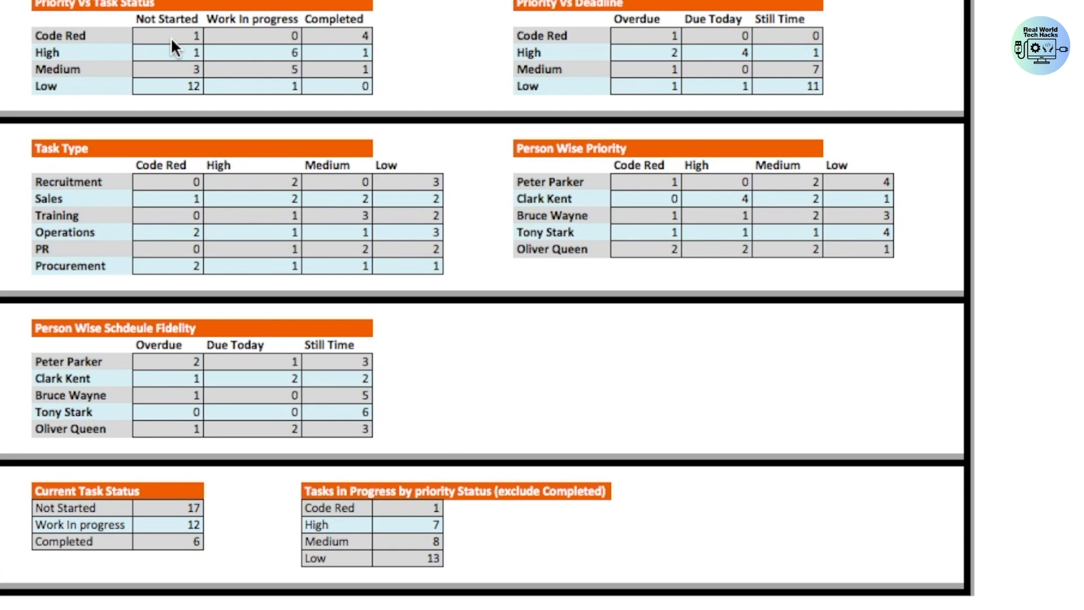
Examine the priority rows and the Not Started, Work In progress and Completed headings of the Priority Vs Task Status table.
left_click(73, 4)
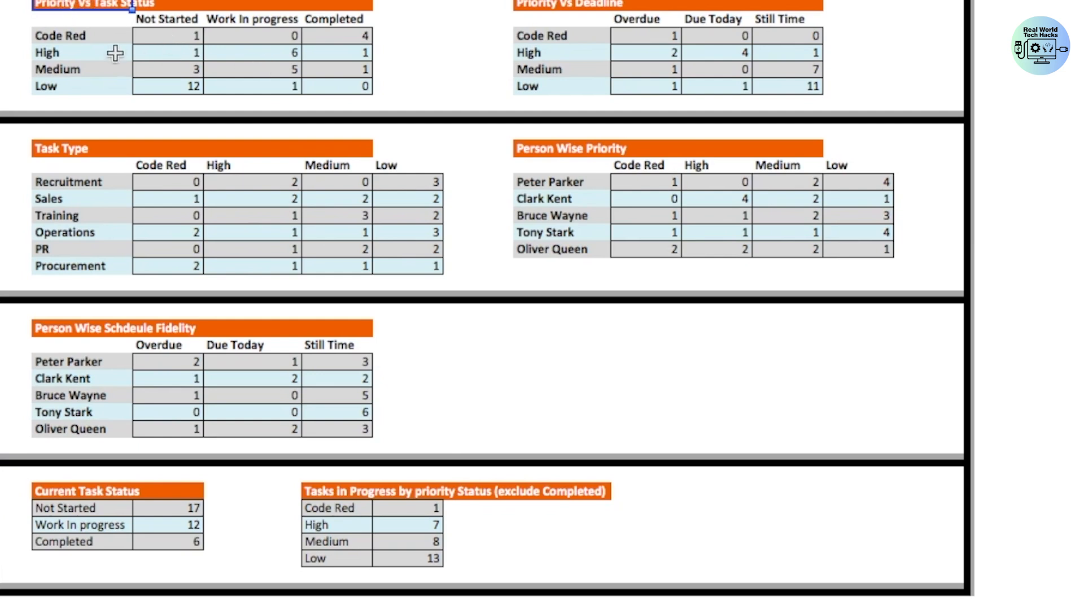
left_click_drag(90, 35, 90, 85)
left_click_drag(154, 17, 354, 23)
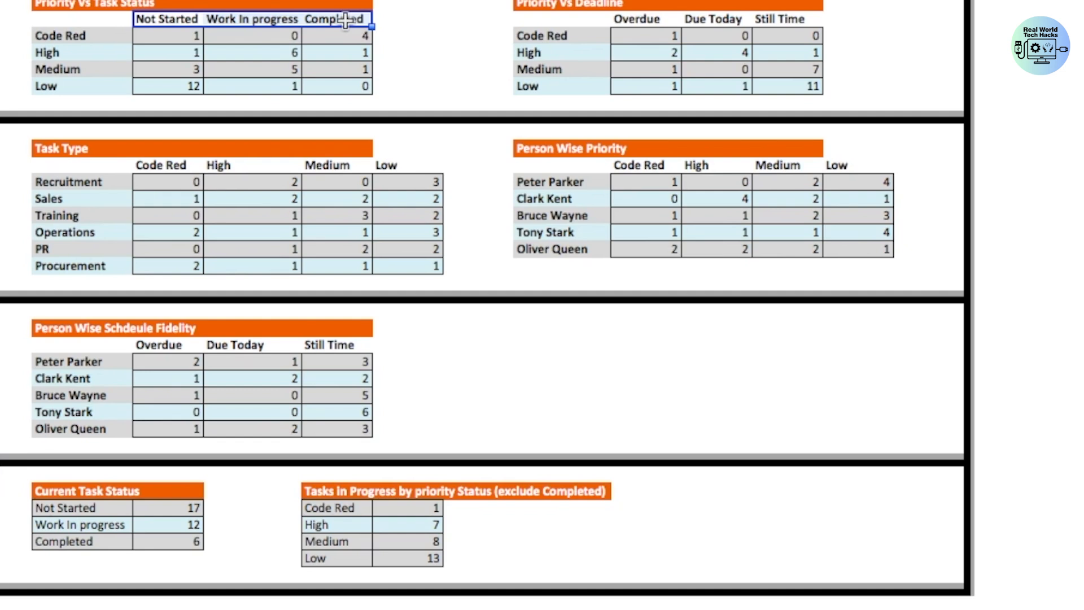
left_click_drag(87, 35, 91, 69)
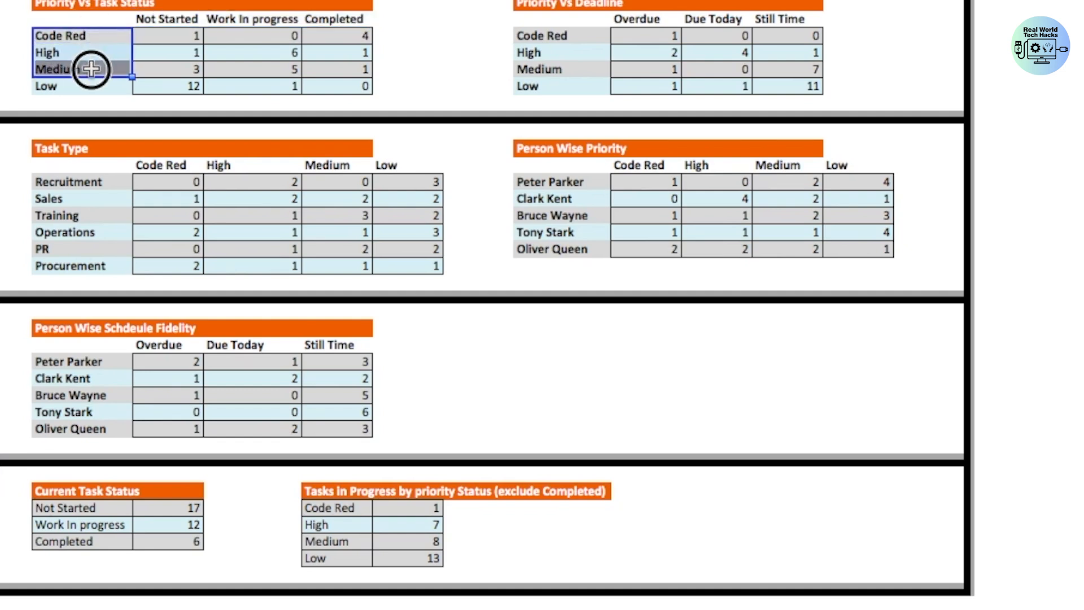
left_click_drag(155, 16, 347, 25)
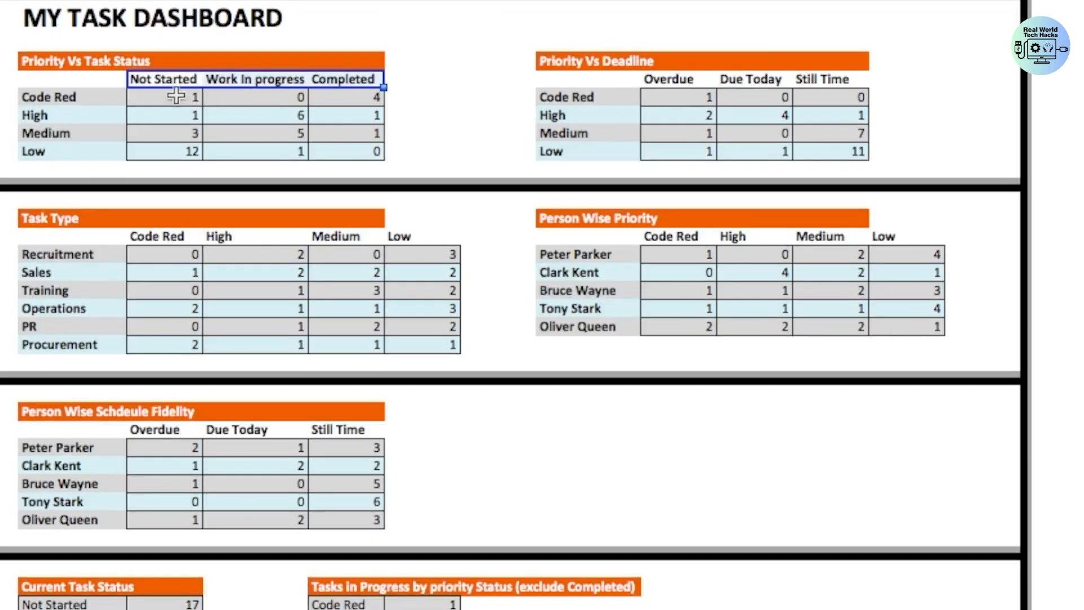
Check how the Code Red row and the Not Started column relate to the count in cell E7.
left_click(176, 33)
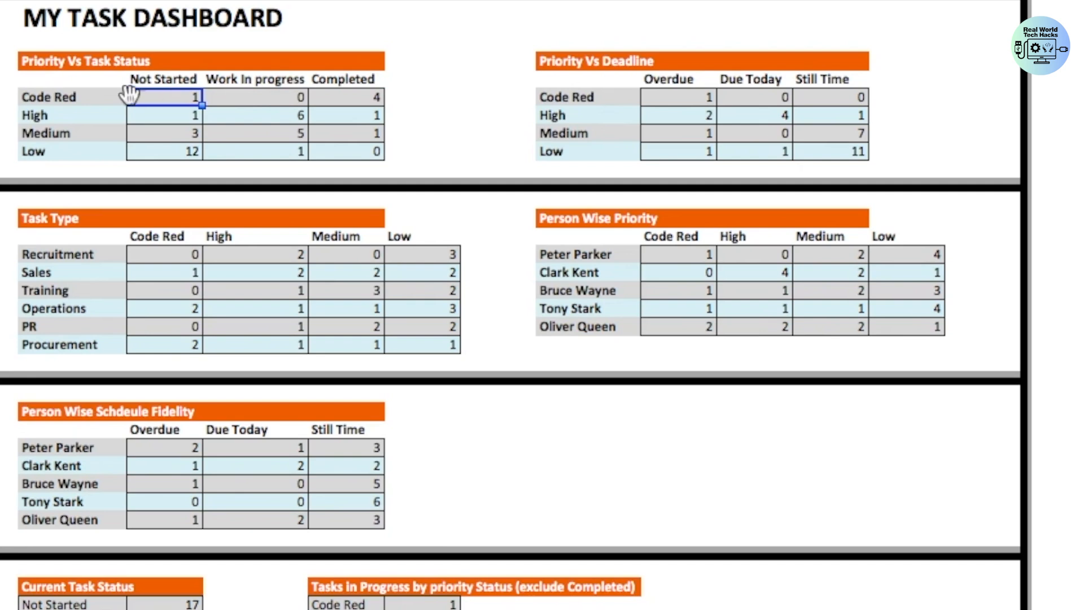
left_click(60, 96)
left_click(168, 91)
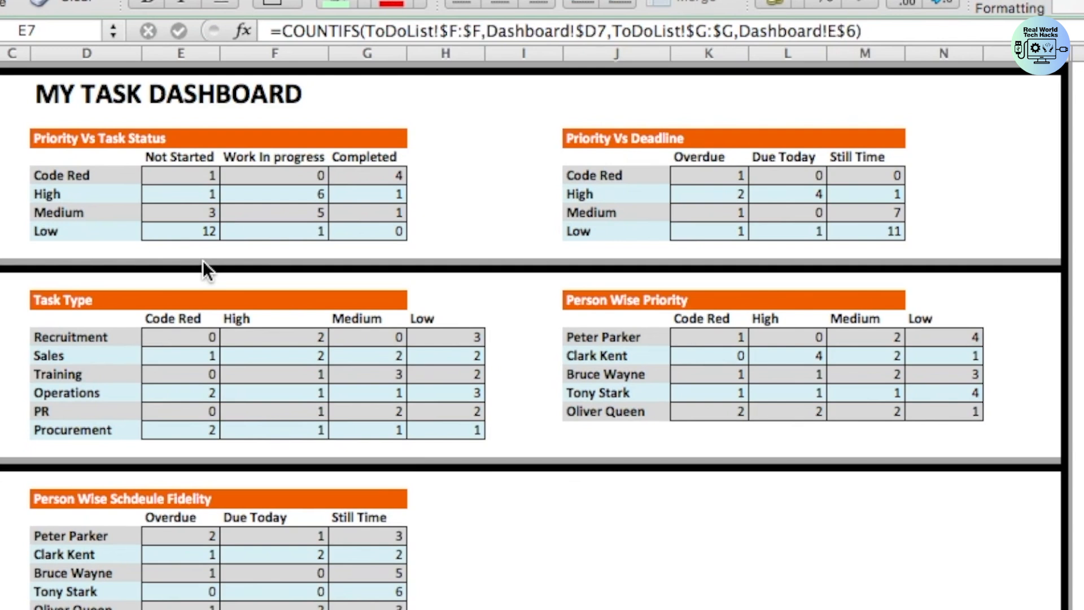
Clear all the counts in E7:G10 of the Priority Vs Task Status table and return to cell E7.
left_click(195, 175)
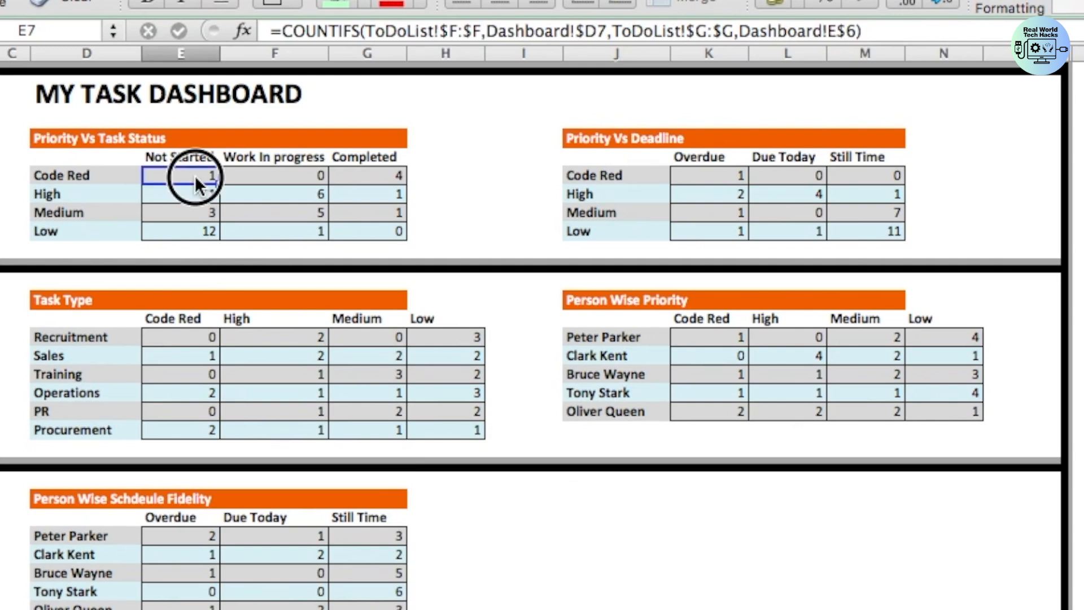
key("shift+Down")
key("shift+Down")
key("shift+Down")
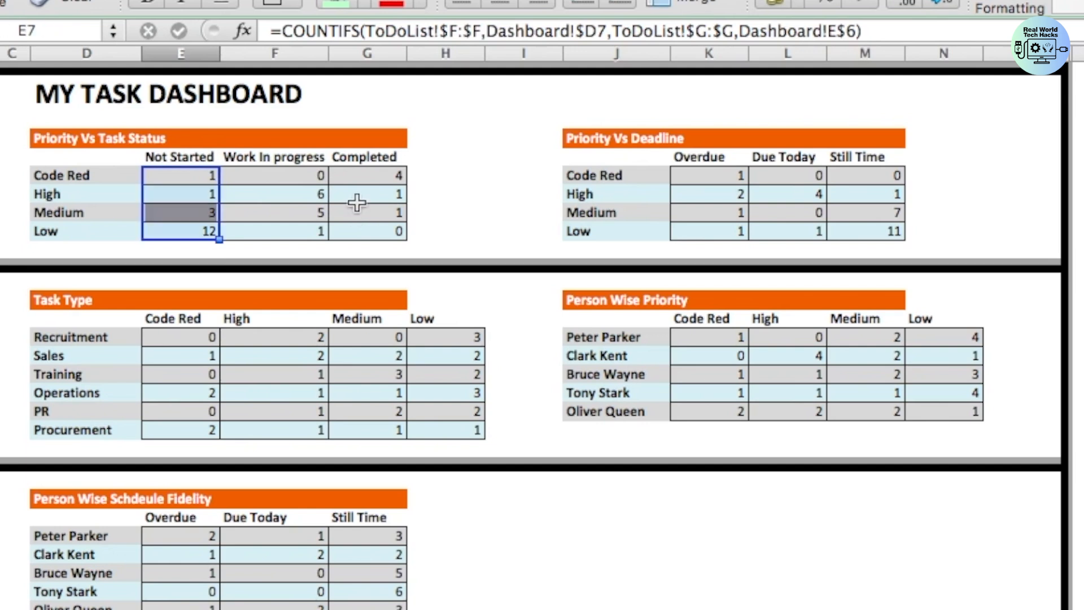
key("shift+Right")
key("shift+Right")
key("shift+Right")
key("shift+Left")
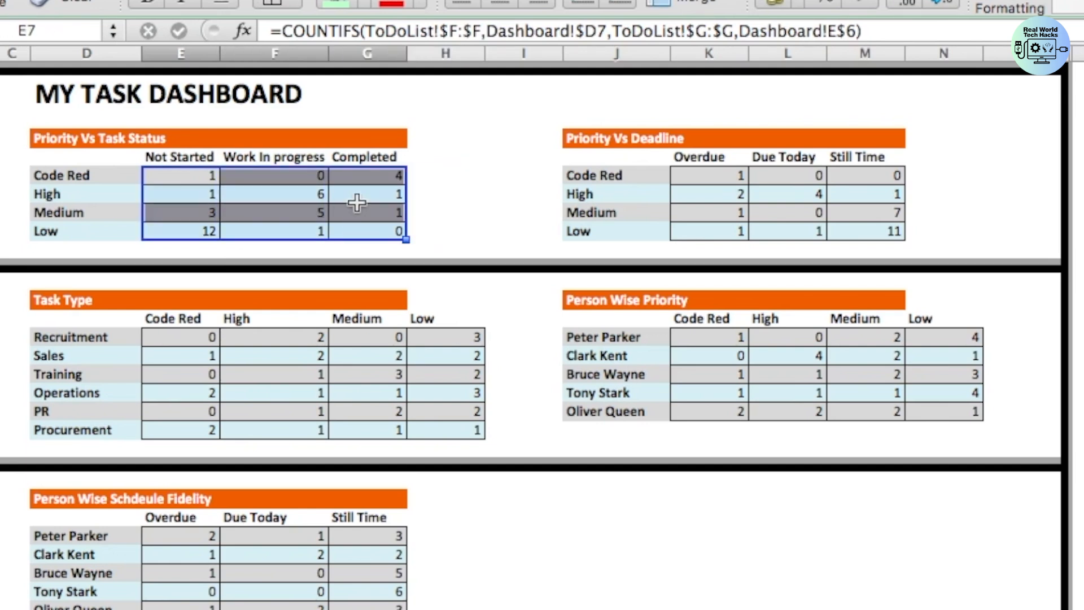
key("Delete")
key("Left")
key("Right")
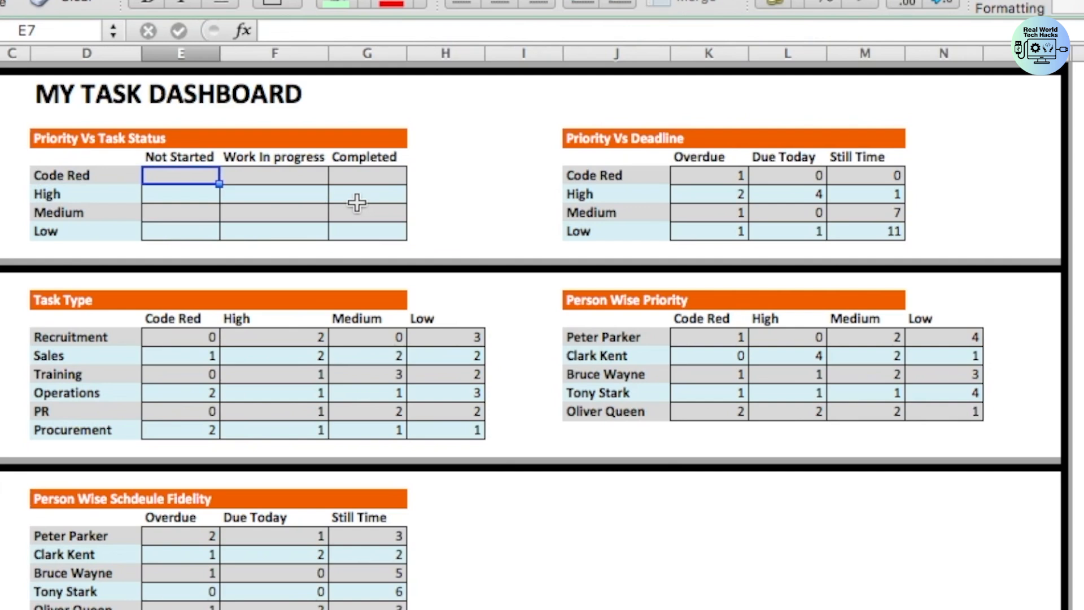
Start a COUNTIFS formula in E7 with ToDoList!F:F as the first criteria range and Dashboard!D7 as its criterion.
type("=countif")
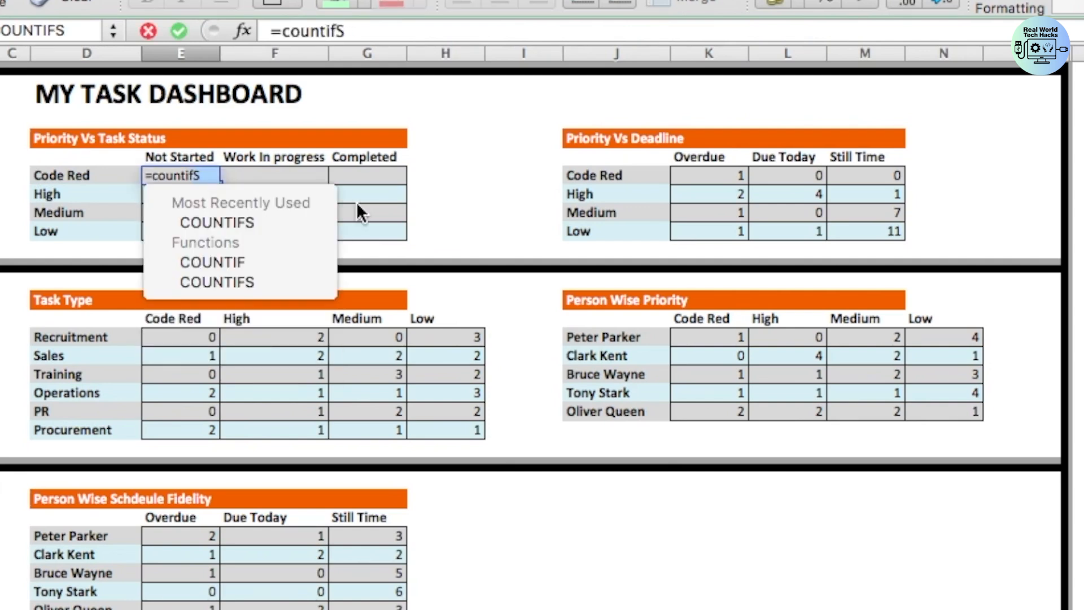
type("s(")
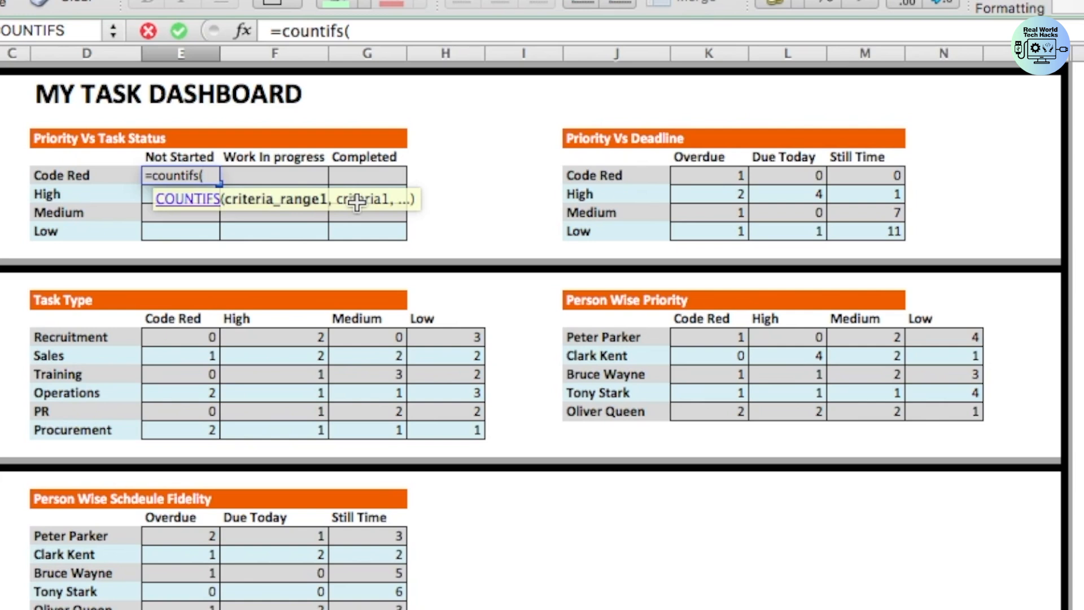
left_click(383, 31)
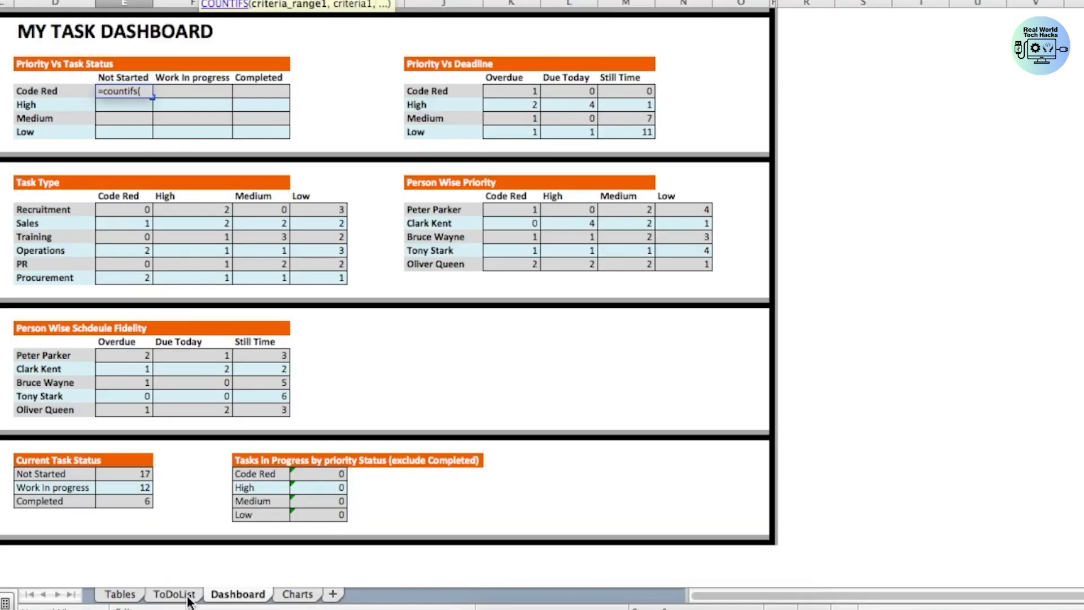
left_click(189, 596)
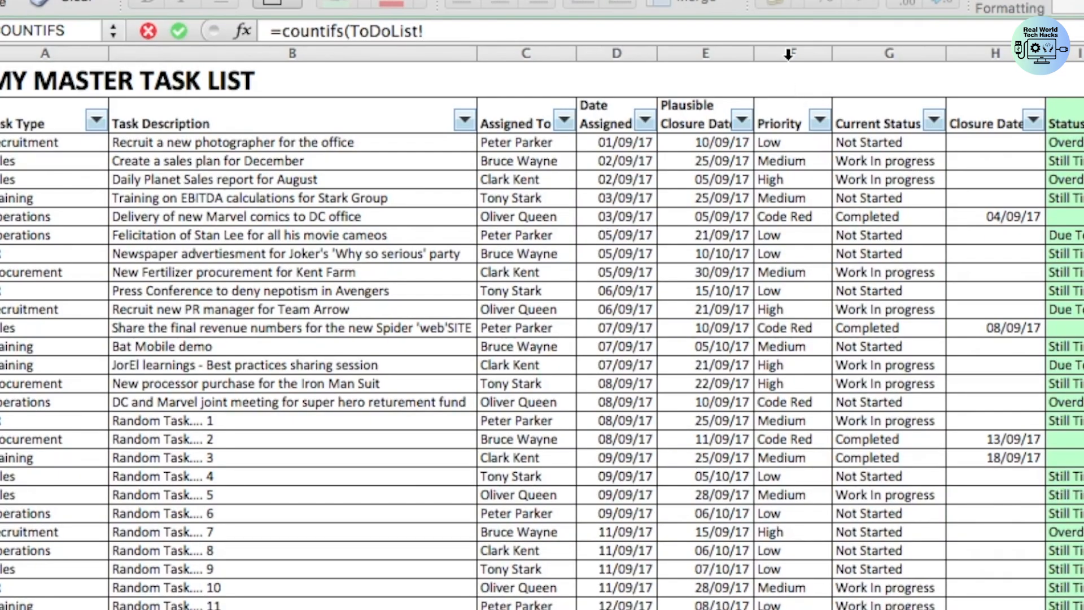
left_click(789, 51)
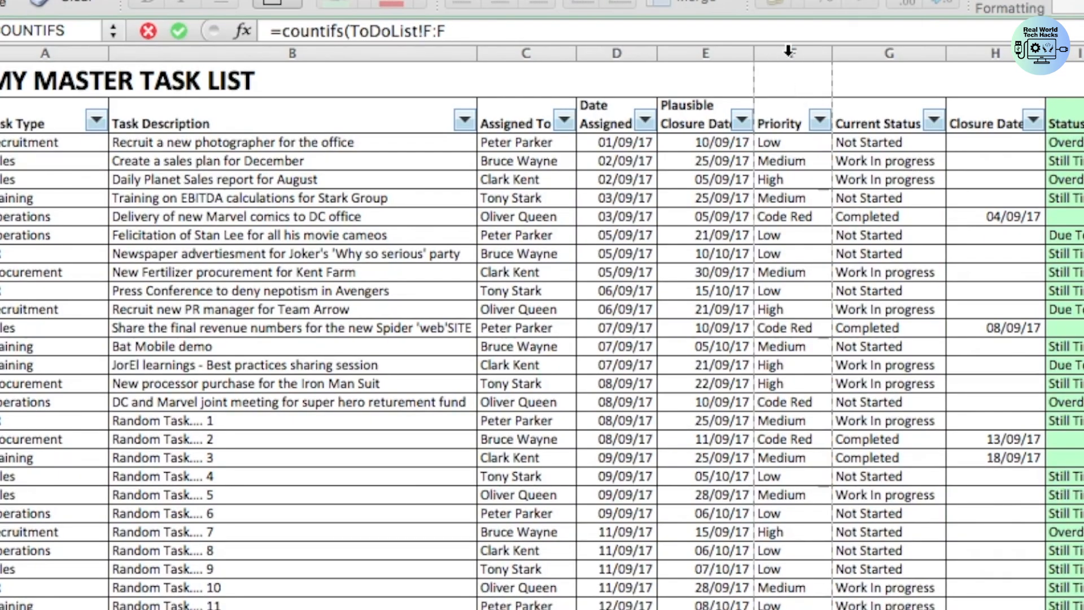
type(",")
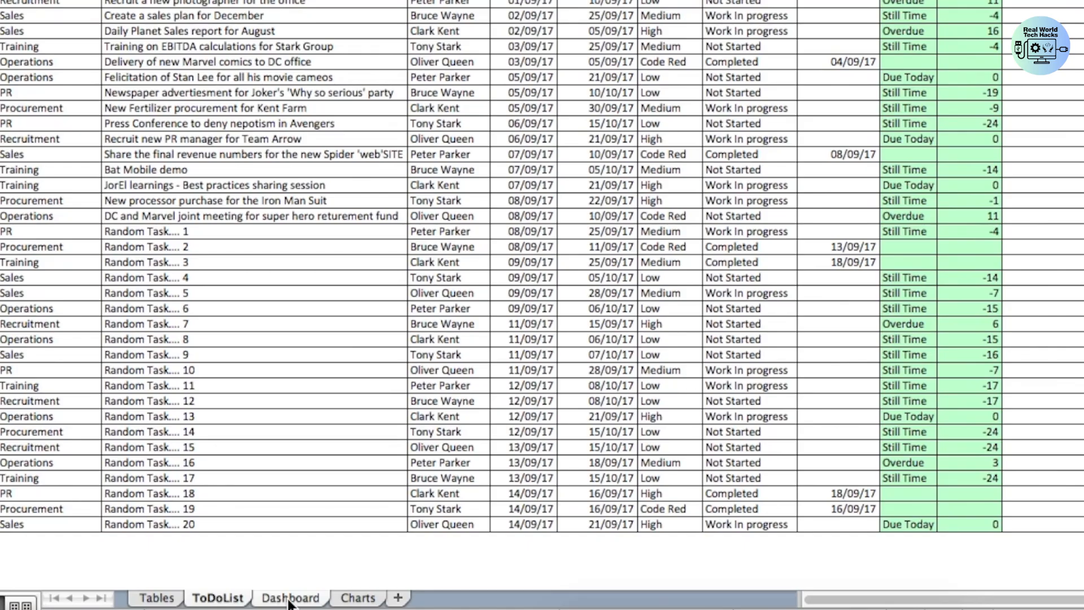
left_click(289, 598)
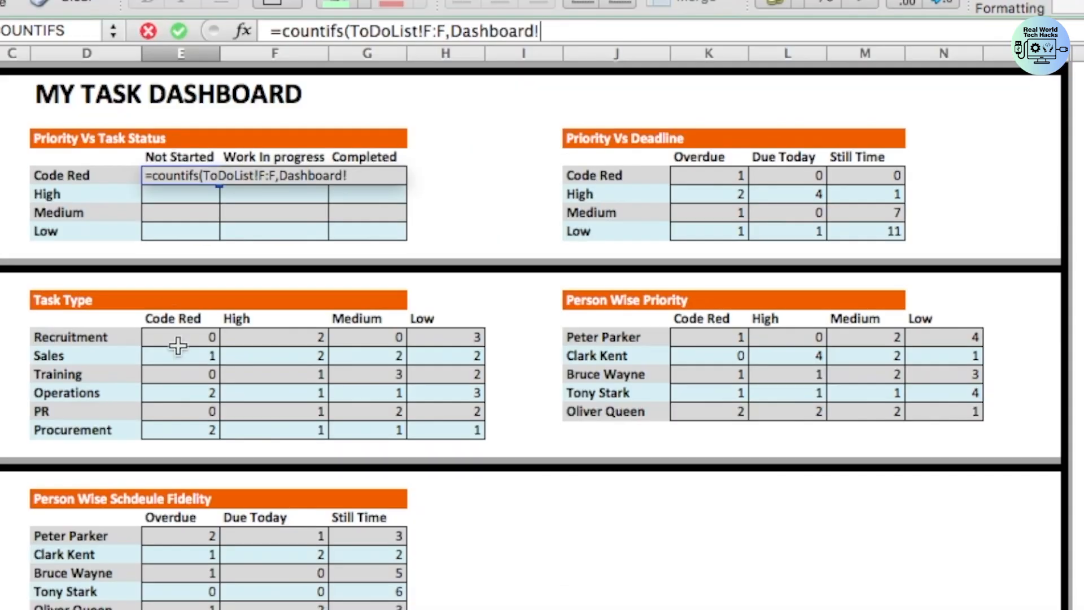
left_click(116, 175)
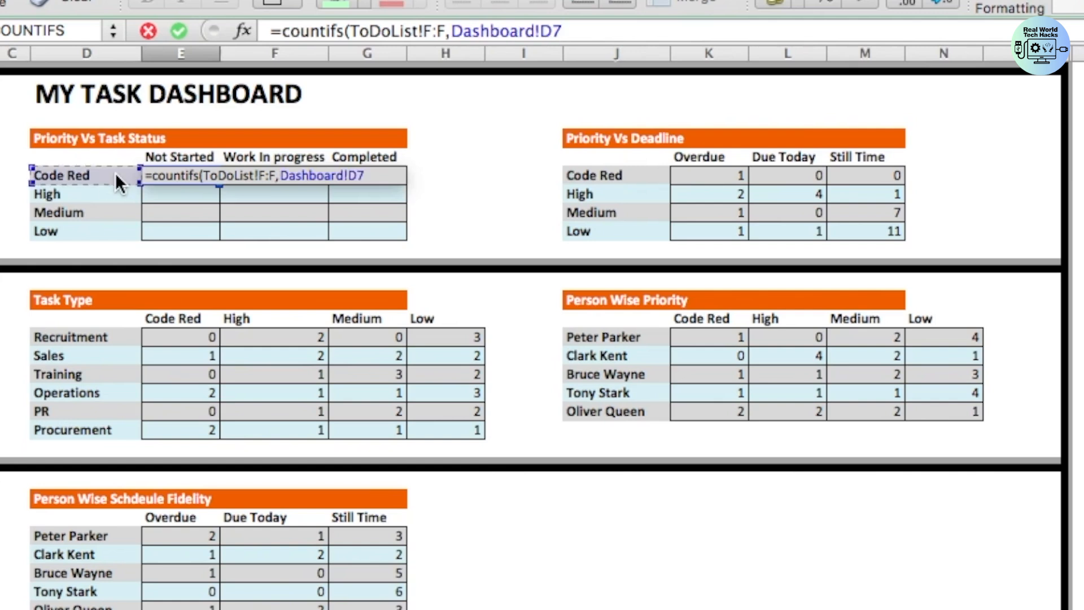
type(",")
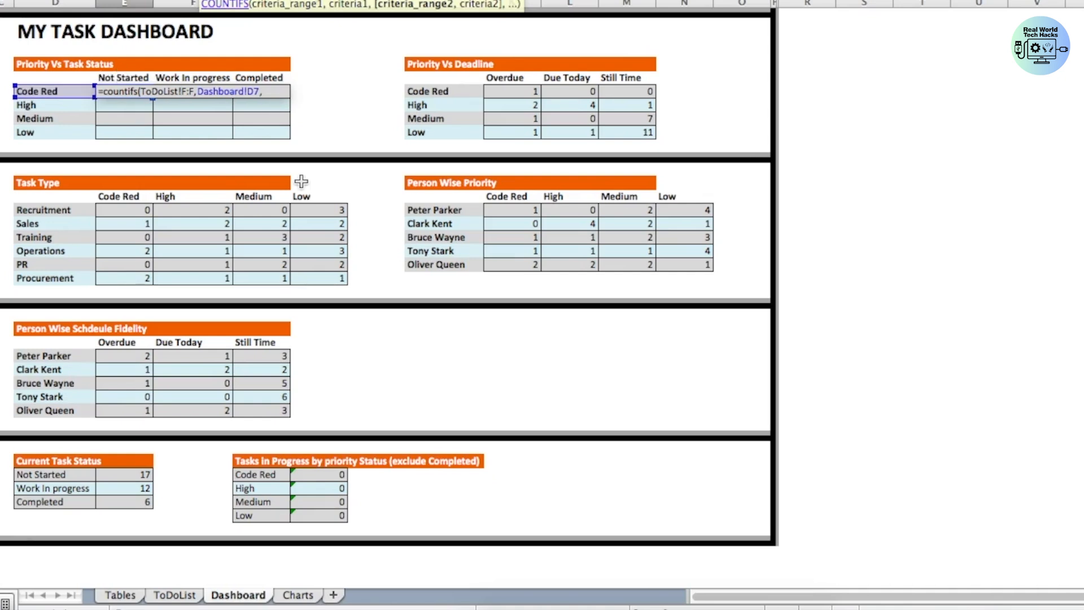
Complete the COUNTIFS formula with ToDoList!G:G as the second criteria range and Dashboard!E6 as its criterion.
left_click(182, 599)
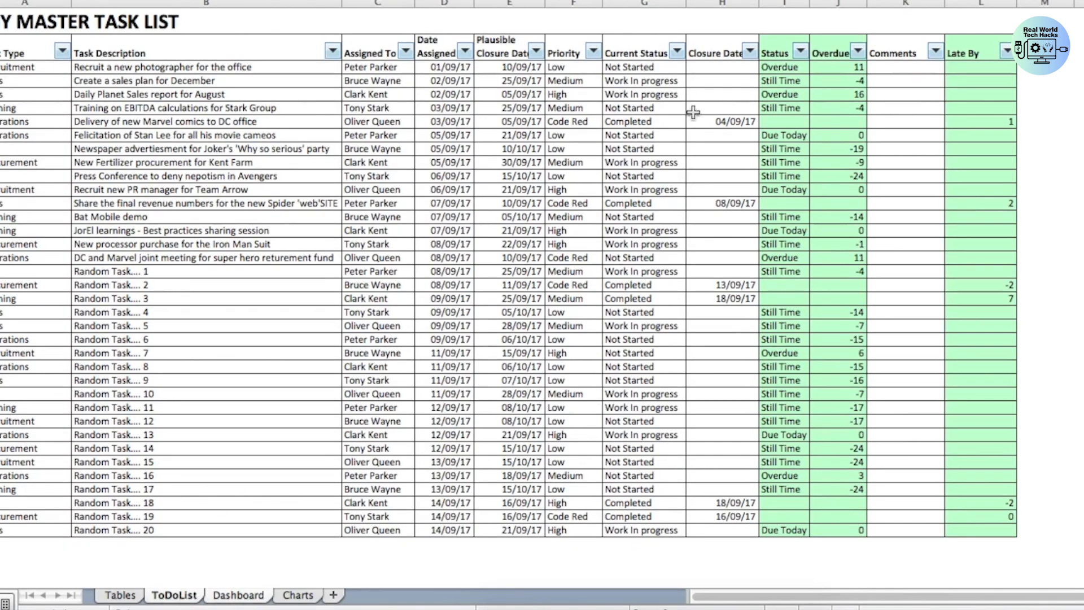
left_click(644, 2)
type(",")
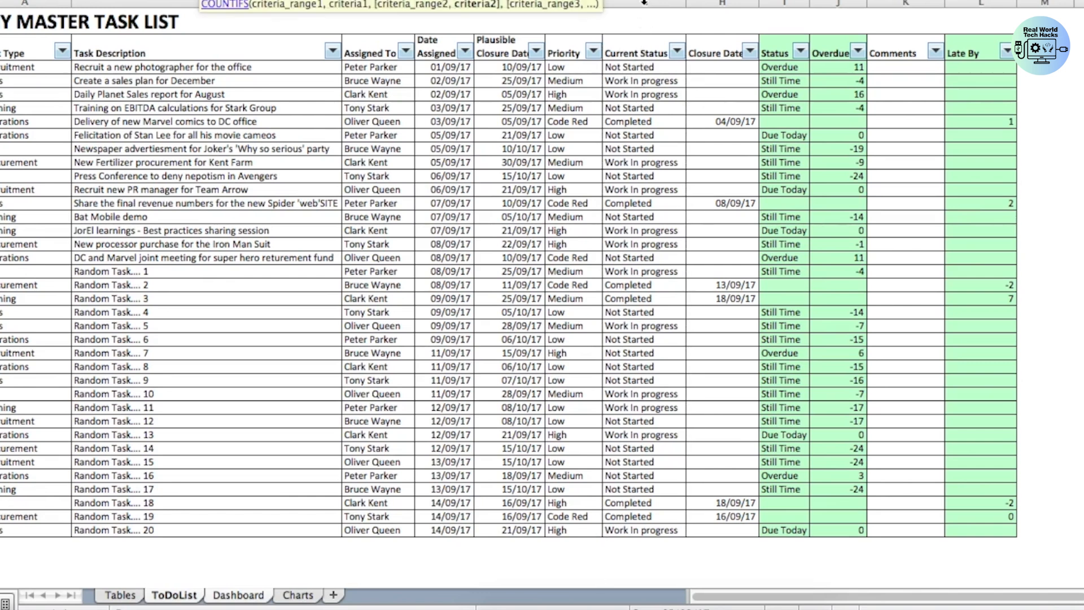
left_click(239, 595)
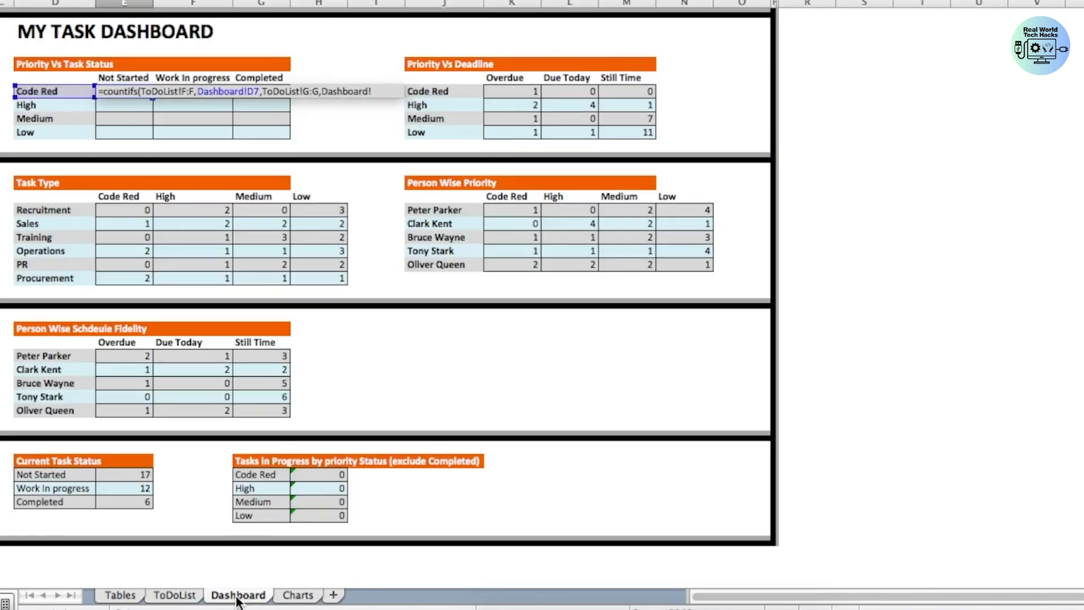
left_click(116, 78)
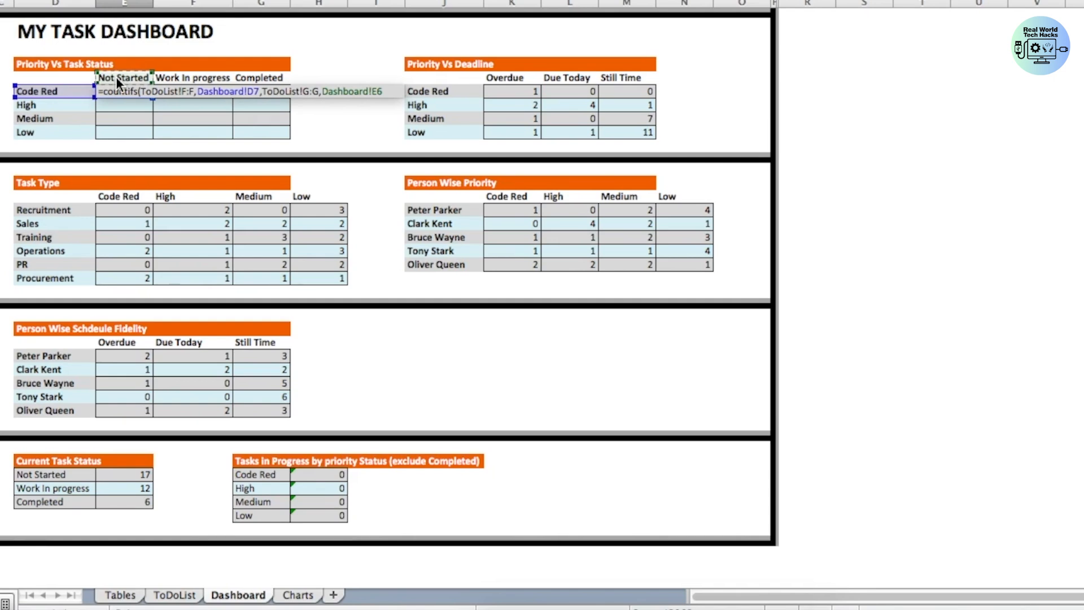
type(")")
key("Return")
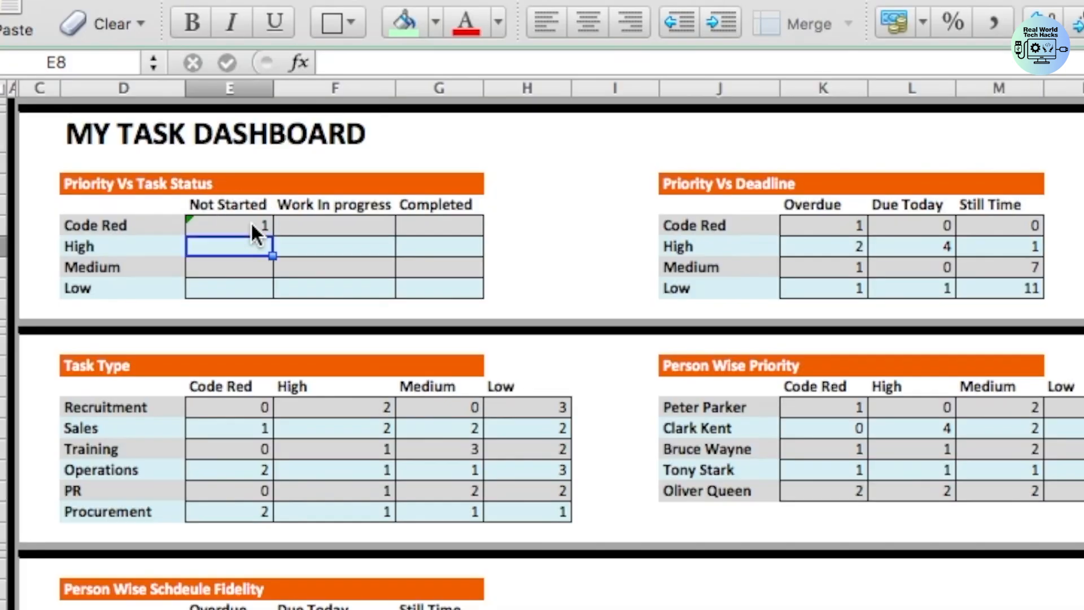
Copy the COUNTIFS formula from E7 across the whole E7:G10 range.
left_click(229, 225)
left_click_drag(241, 223, 442, 294)
key("super+c")
key("super+v")
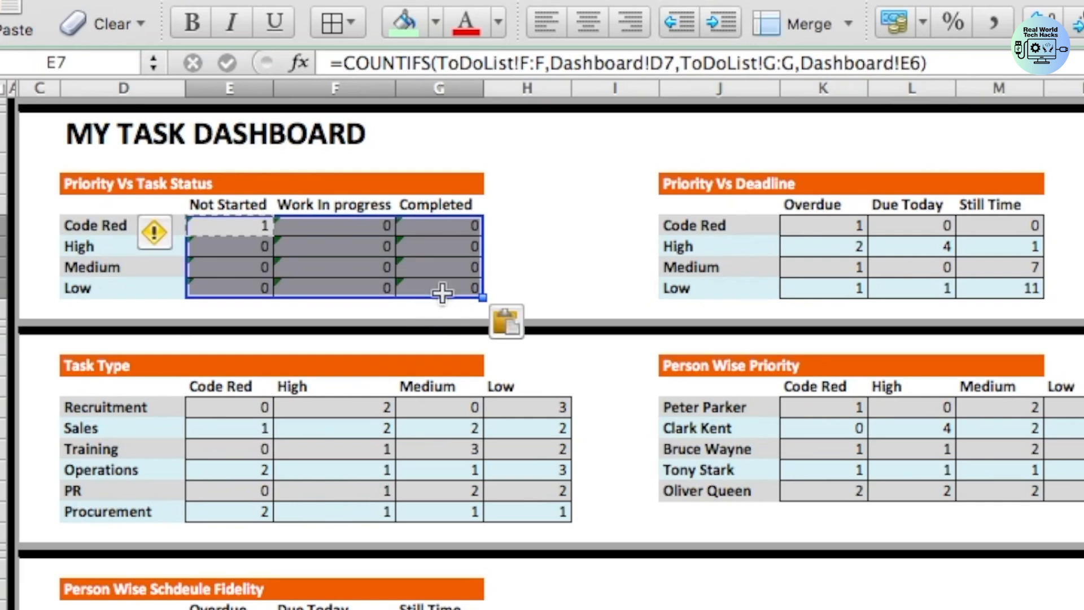
Compare the COUNTIFS references in E7 with those in the copies beside and below it, including F7, G7 and E8.
left_click(232, 230)
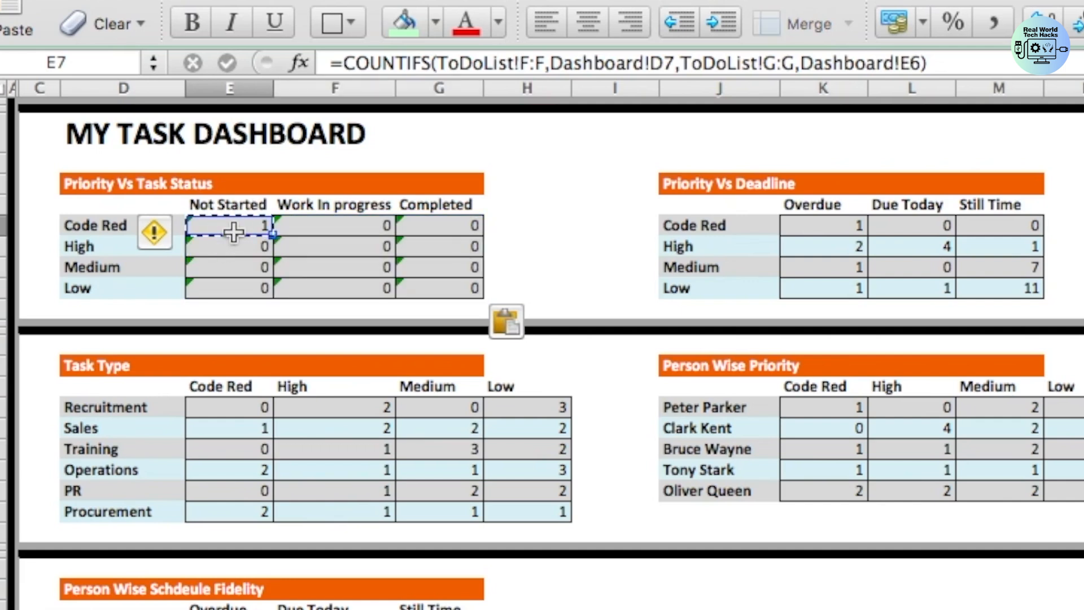
key("Right")
key("Left")
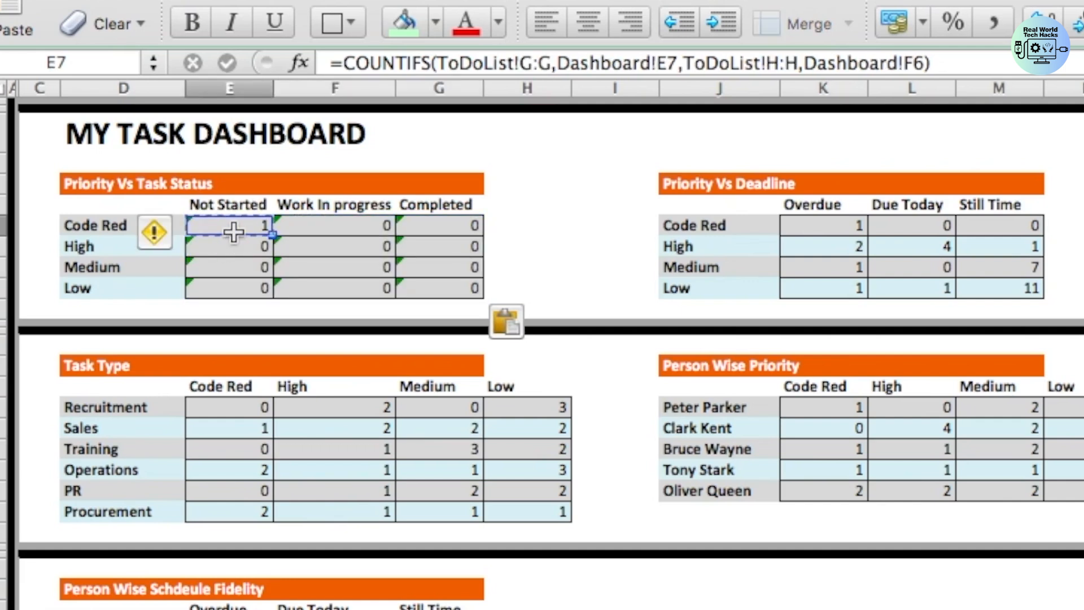
key("Down")
key("Up")
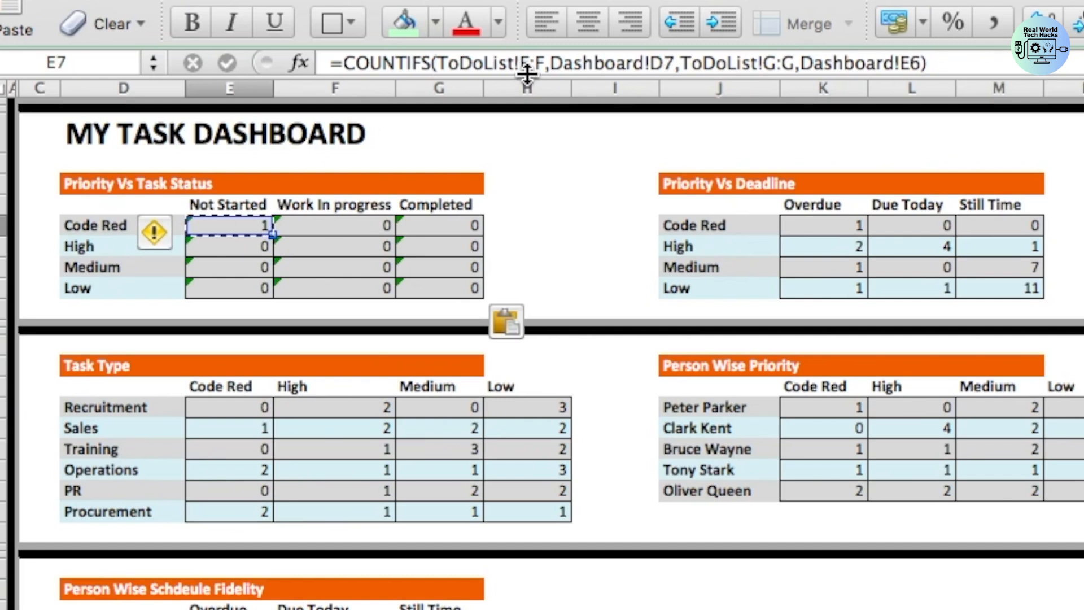
left_click(551, 60)
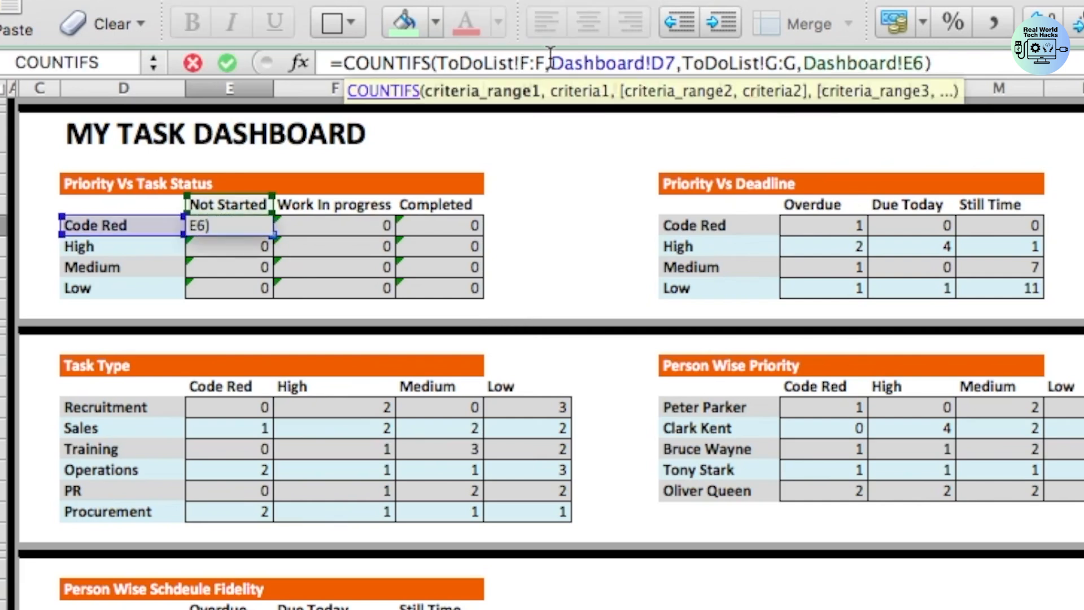
key("Return")
key("Right")
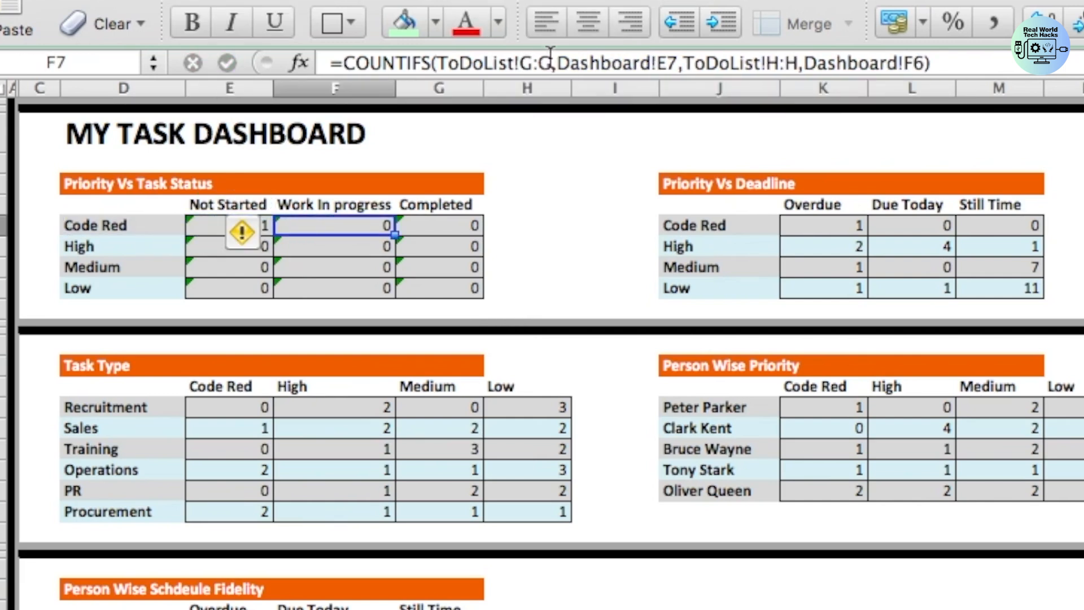
key("Right")
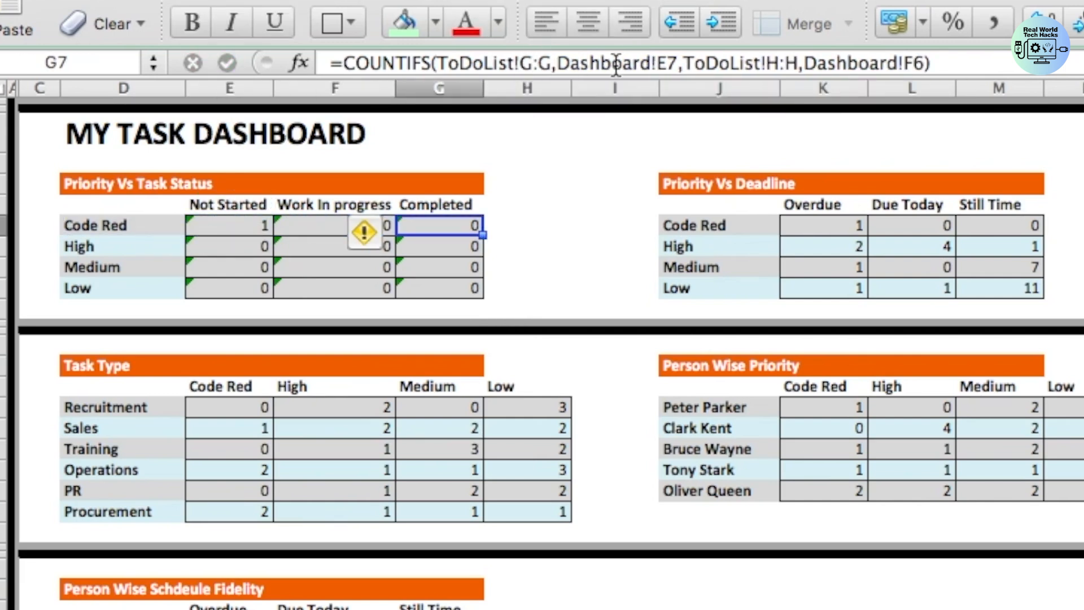
key("Left")
key("Left")
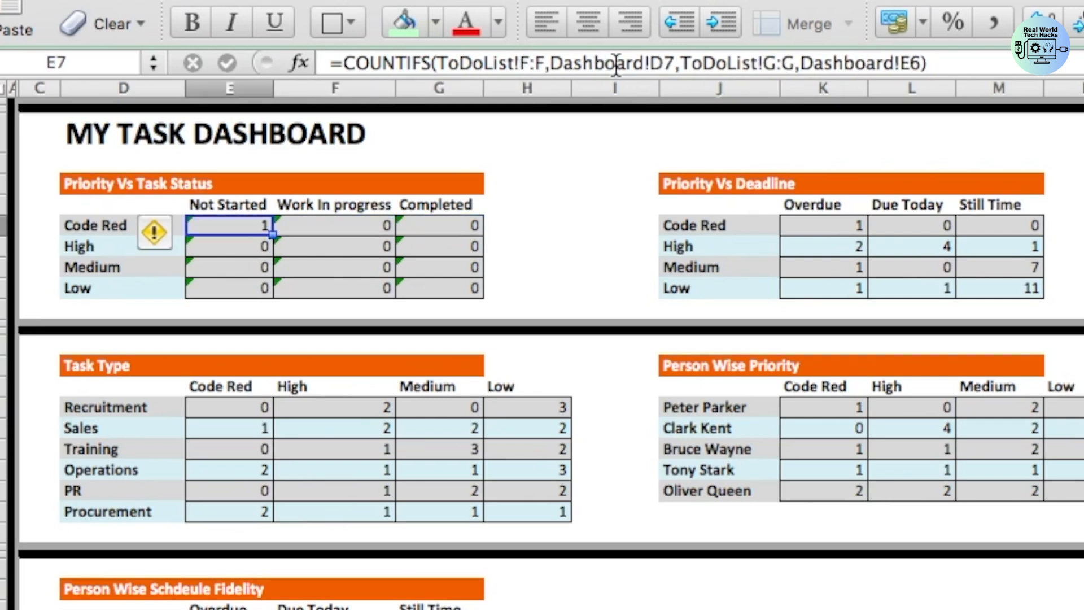
Undo the pasting of the COUNTIFS formula across E7:G10, keeping only the original in E7.
key("super+c")
key("shift+Right")
key("shift+Right")
key("shift+Down")
key("shift+Down")
key("shift+Down")
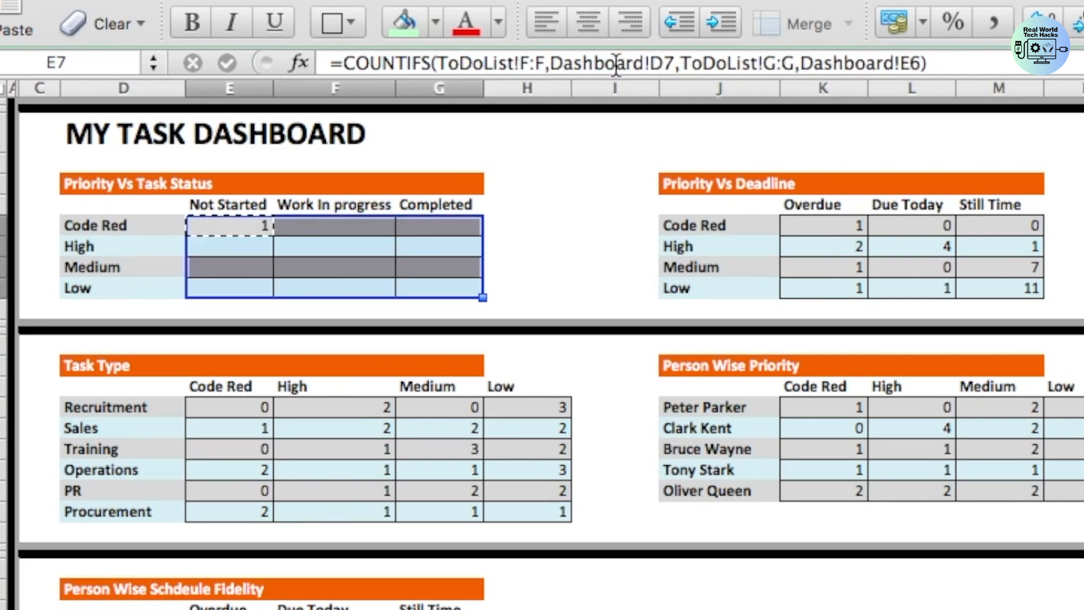
In E7's COUNTIFS formula, make the first criteria range absolute as ToDoList!$F:$F and lock its criterion's column as Dashboard!$D7.
left_click(250, 229)
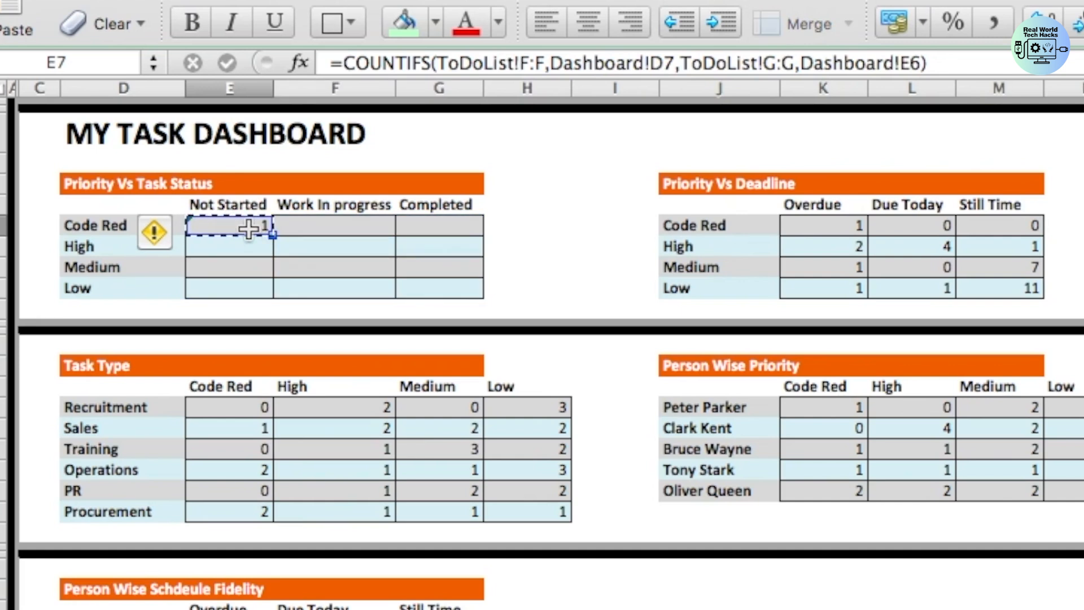
left_click(436, 61)
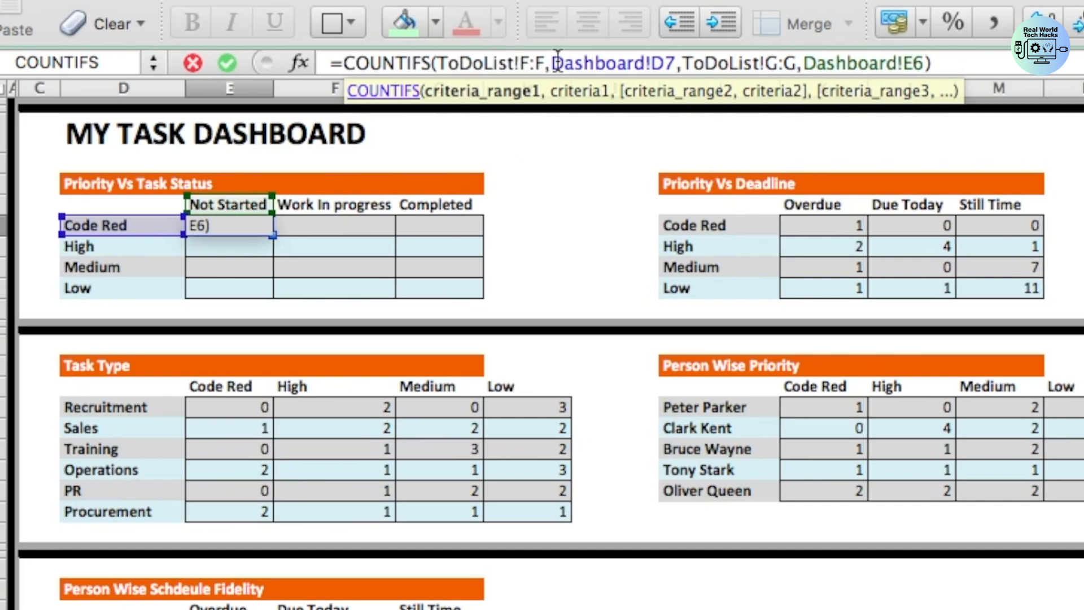
type("$F:")
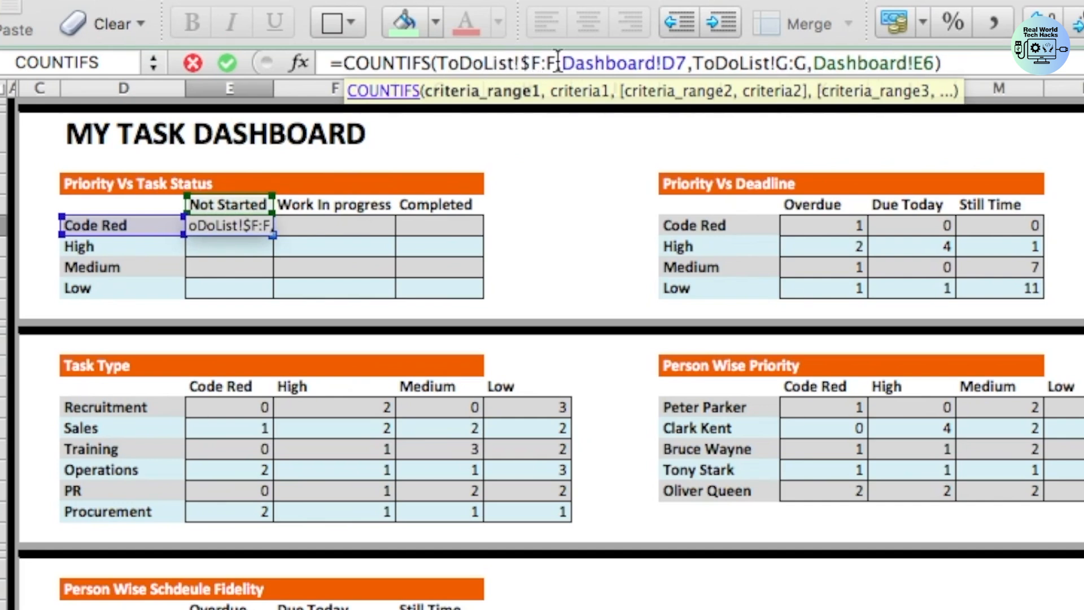
type("$")
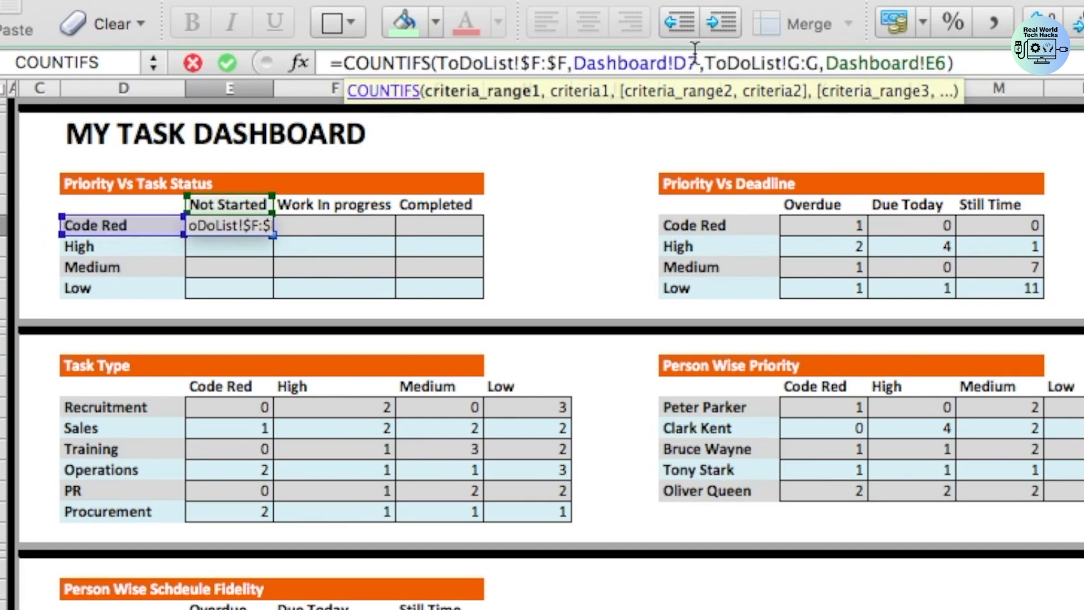
left_click(678, 63)
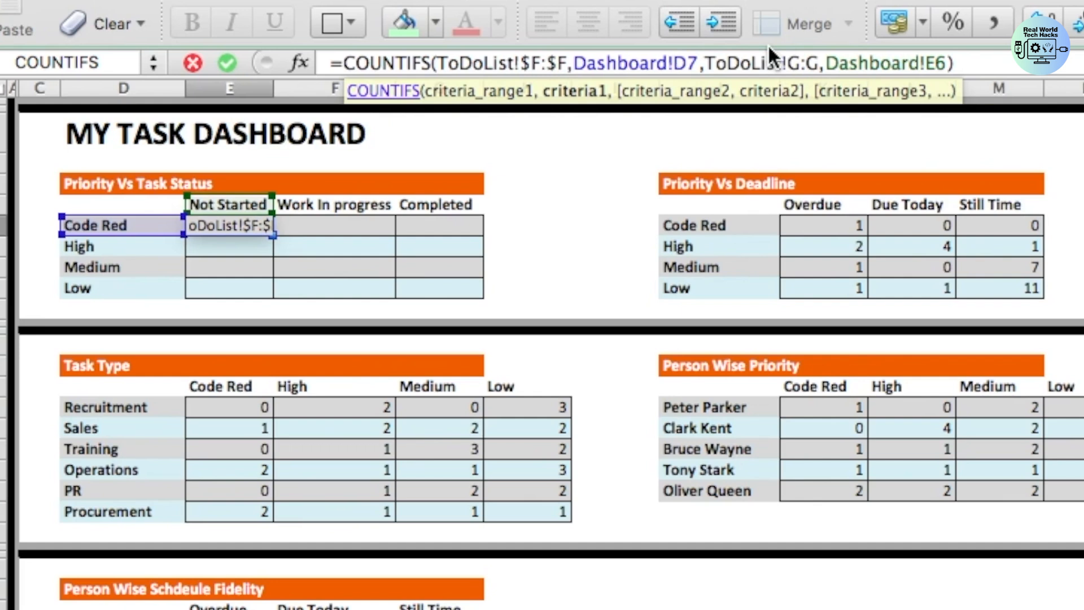
type("$")
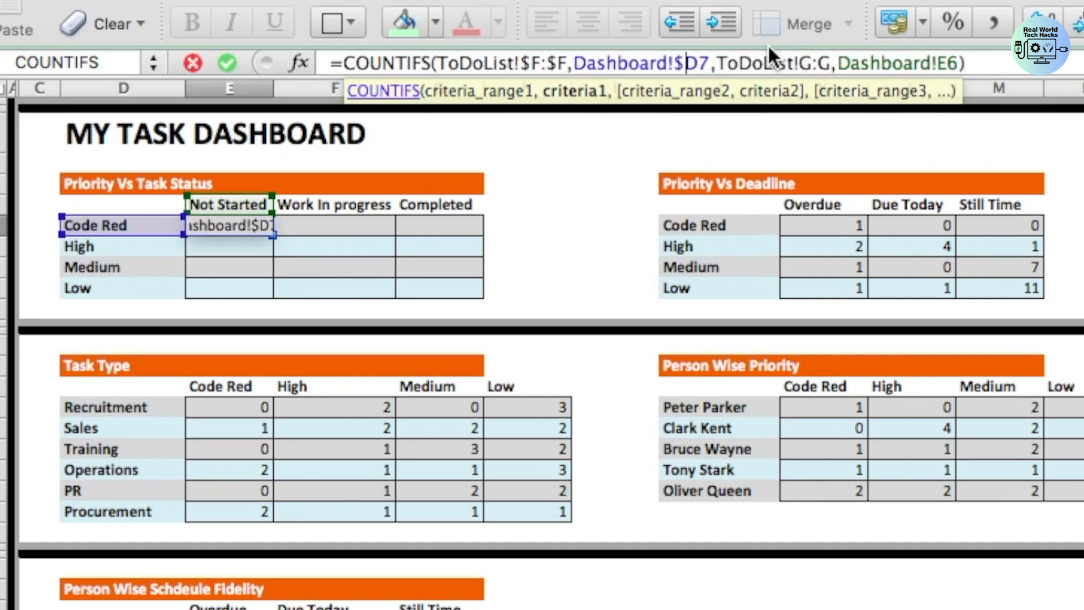
Make the second criteria range absolute as ToDoList!$G:$G, lock its criterion's row as Dashboard!E$6, and commit the formula in E7.
left_click(802, 61)
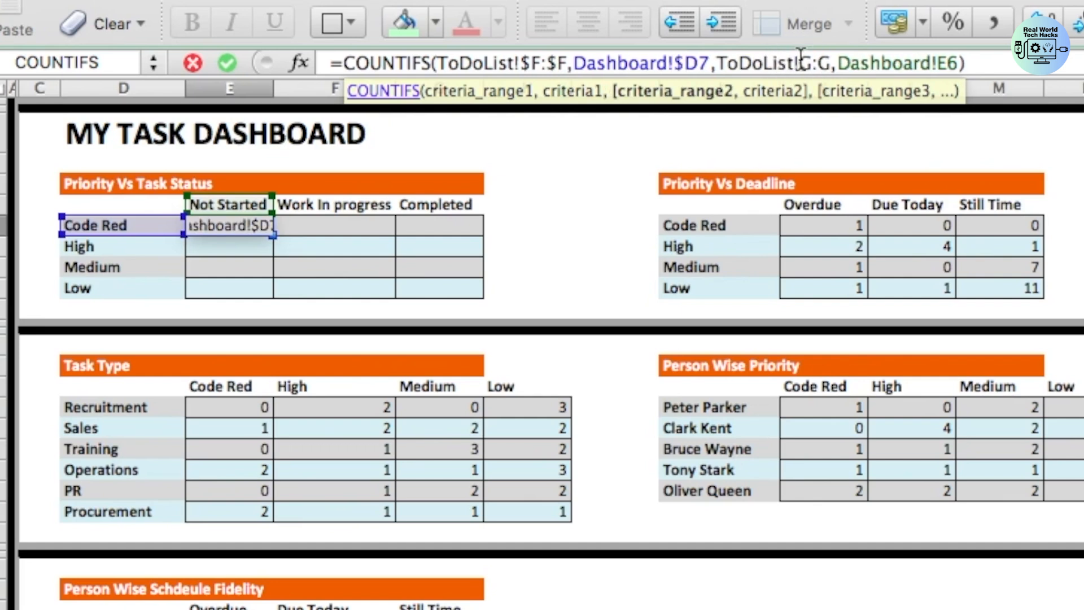
type("$")
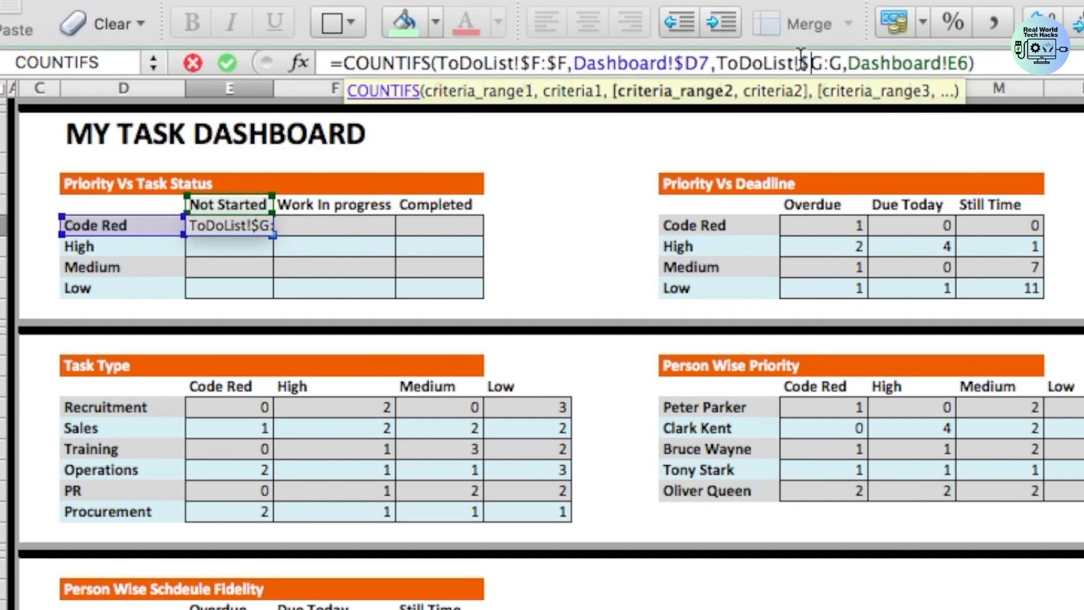
left_click(949, 69)
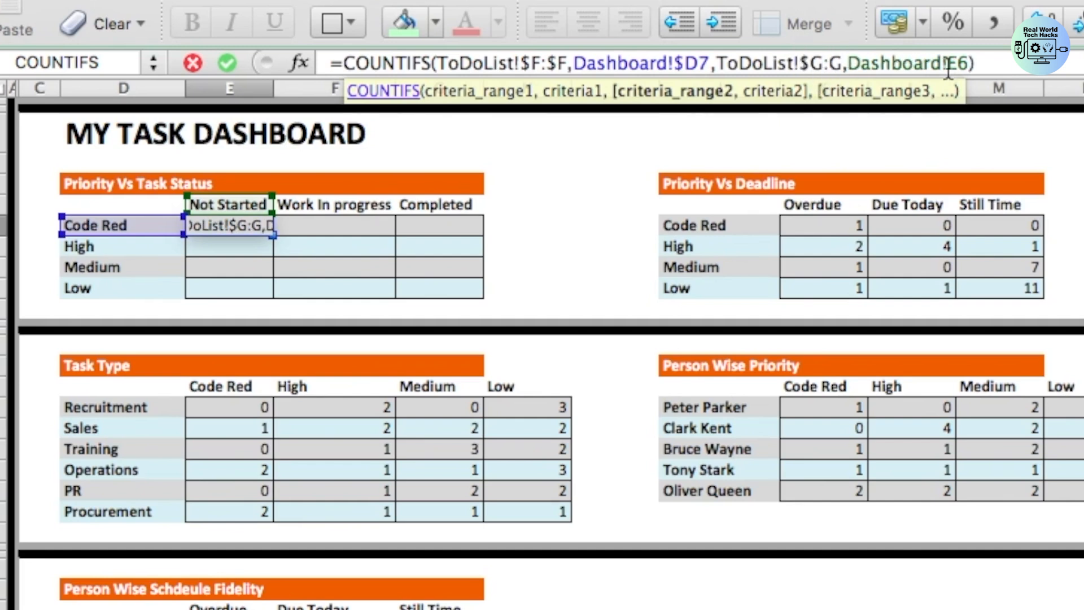
type("$")
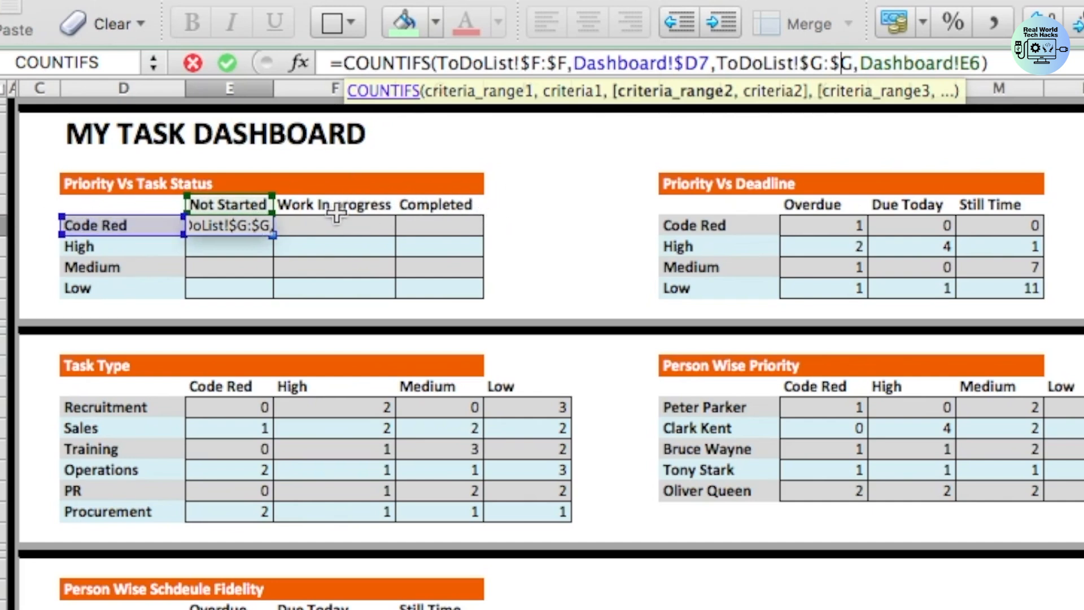
left_click(972, 64)
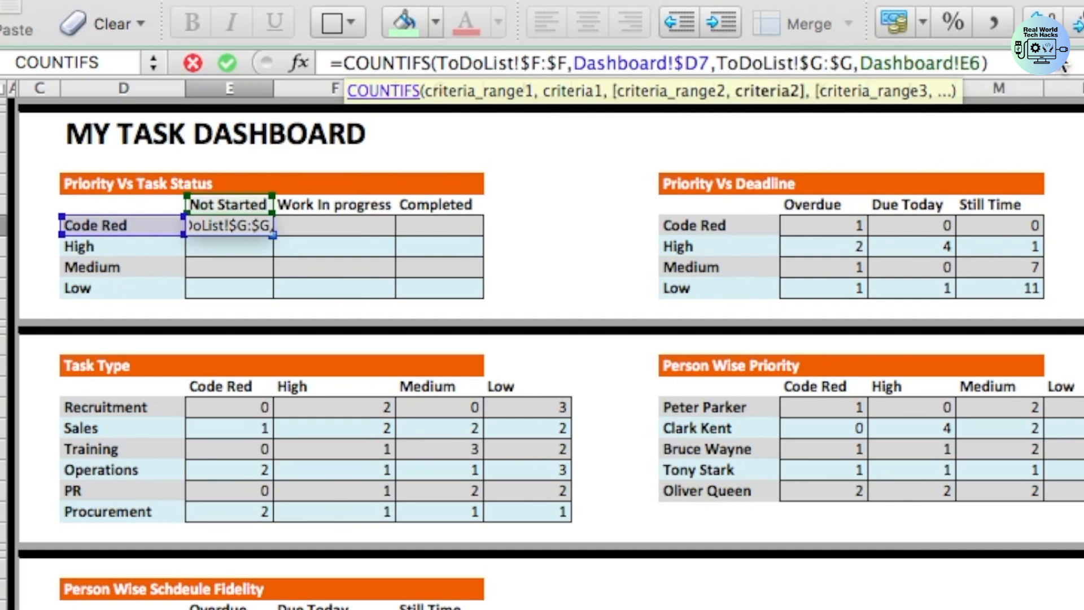
type("$")
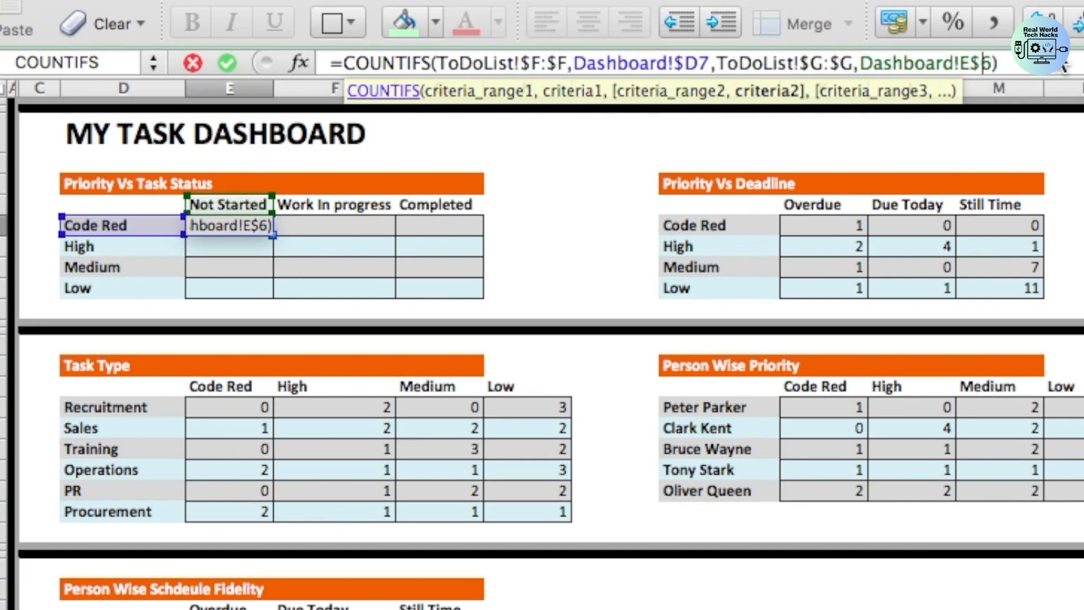
key("Return")
key("Up")
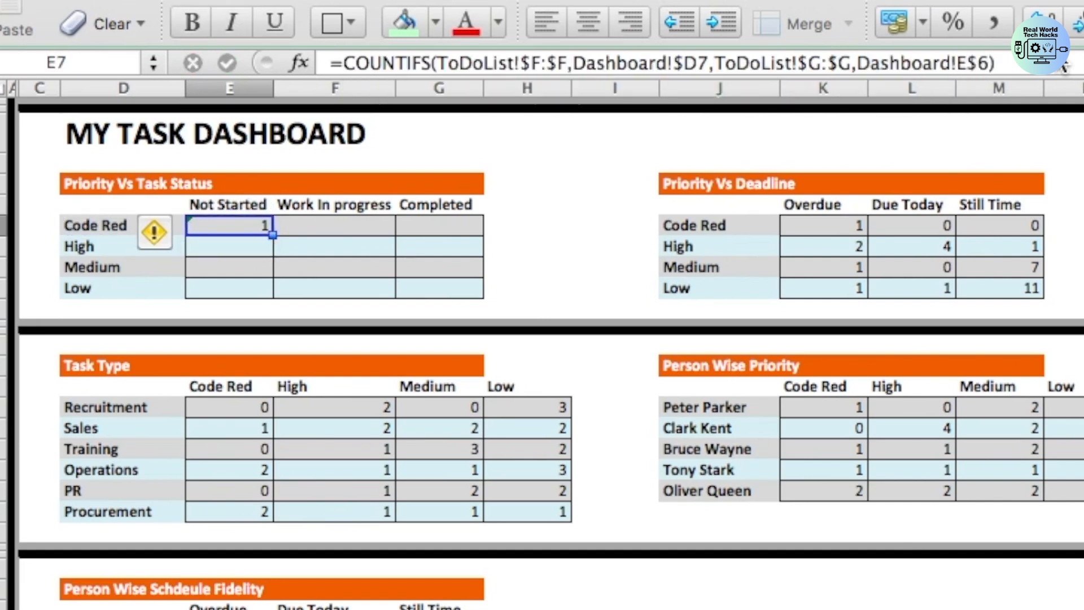
Copy the COUNTIFS formula with locked references from E7 across the whole E7:G10 range.
key("ctrl+c")
key("shift+Down")
key("shift+Down")
key("shift+Down")
key("shift+Right")
key("shift+Right")
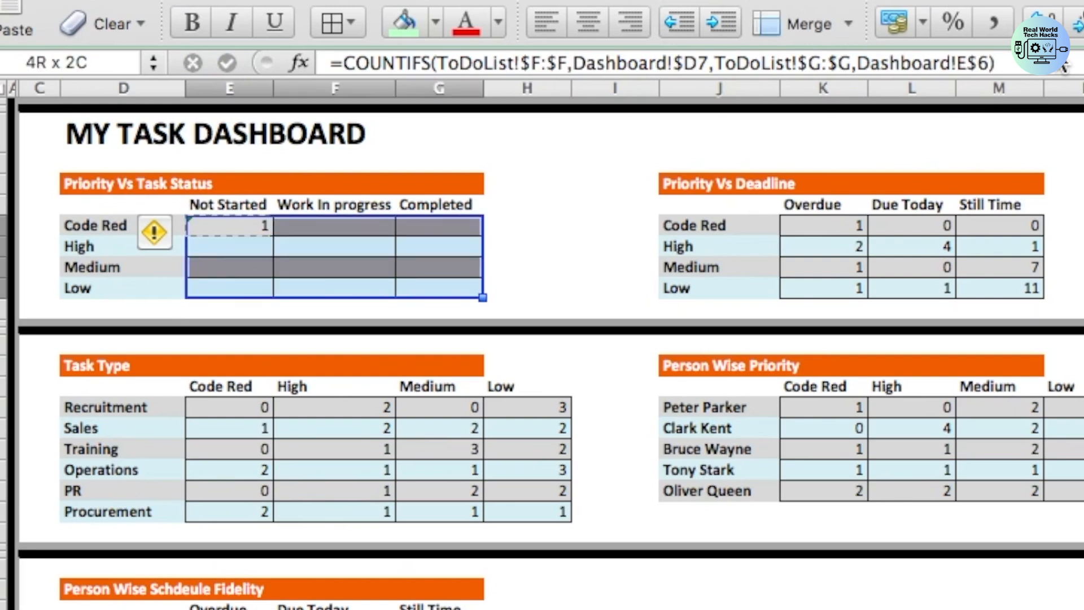
key("ctrl+v")
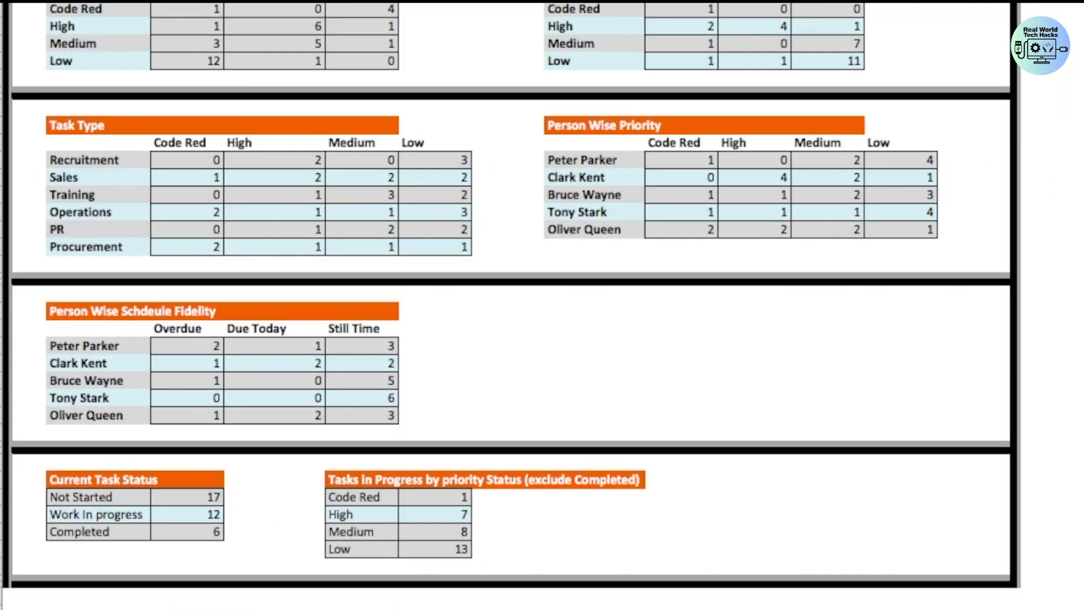
Examine the priority row labels and the deadline column headers of the Priority Vs Deadline table.
left_click(594, 9)
key("Up")
left_click_drag(593, 10, 600, 57)
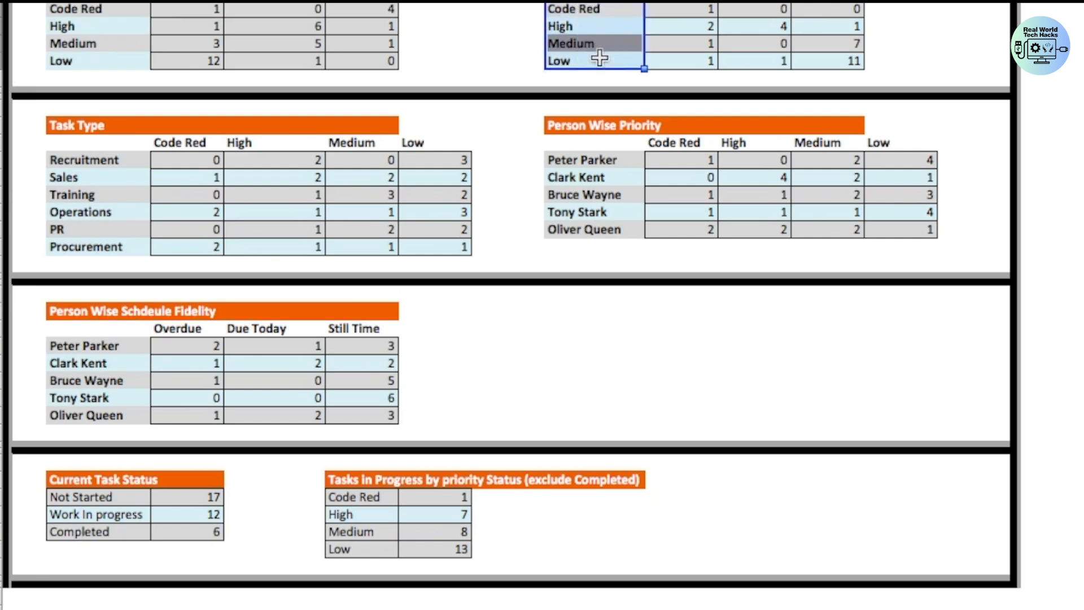
left_click_drag(668, 0, 811, 0)
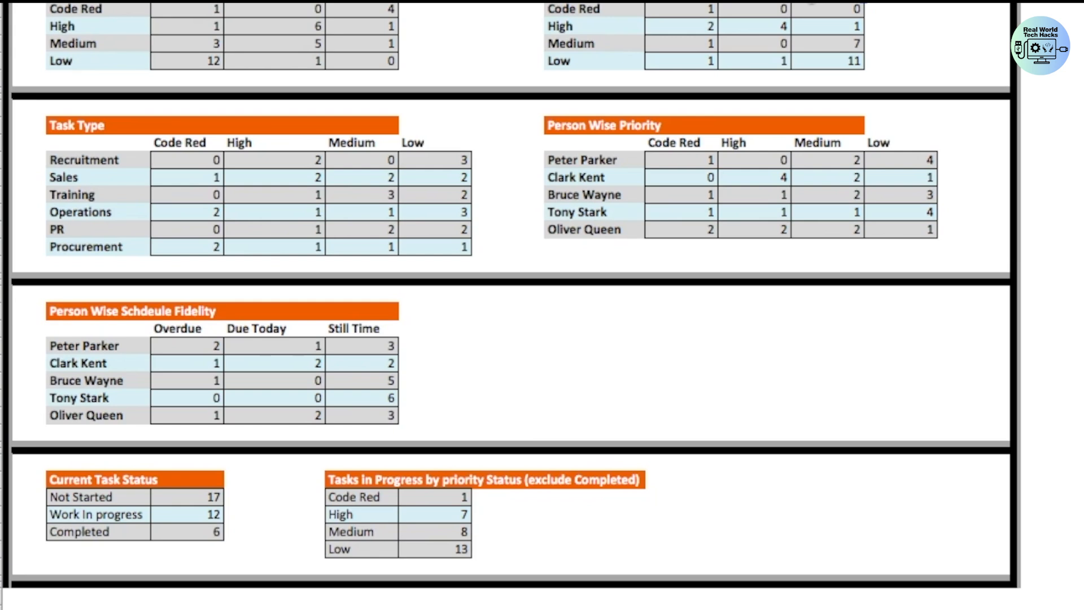